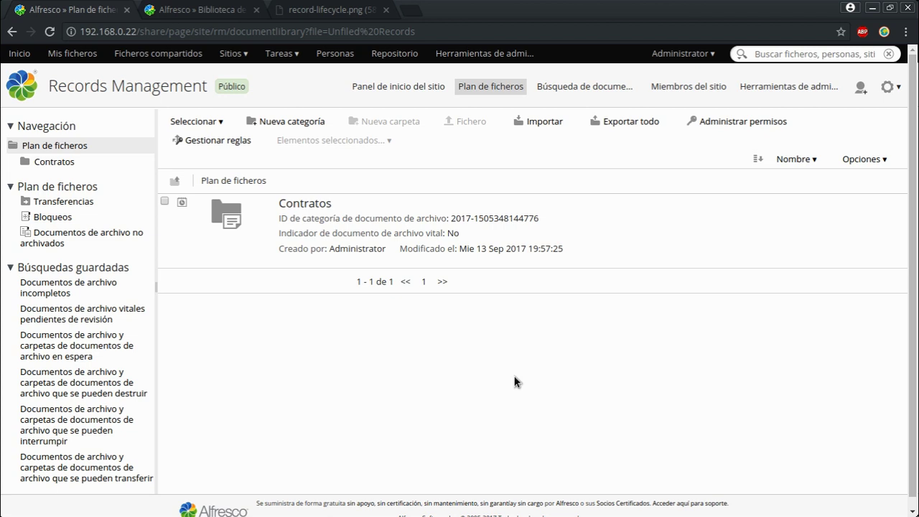
Step: Start creating a new rule for the unfiled records folder (Documentos de archivo no archivados)
{"action": "left_click", "coordinate": [96, 235]}
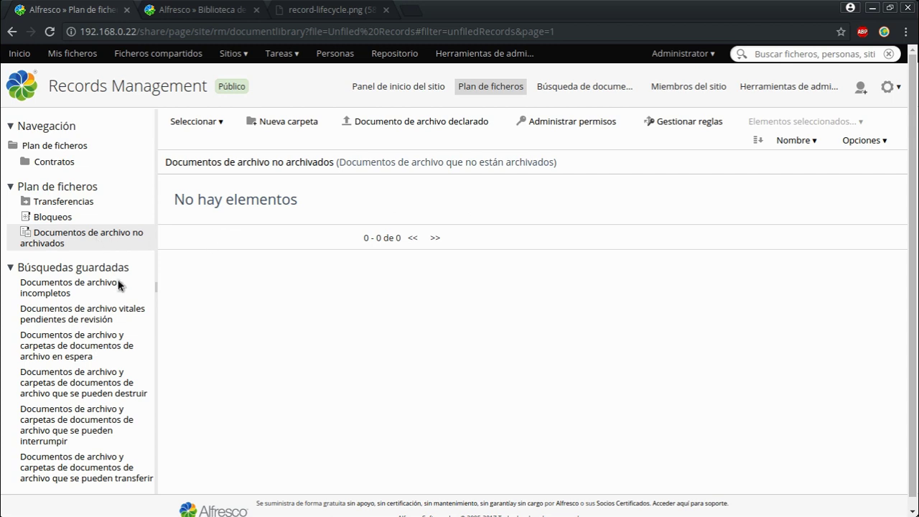
{"action": "left_click", "coordinate": [701, 122]}
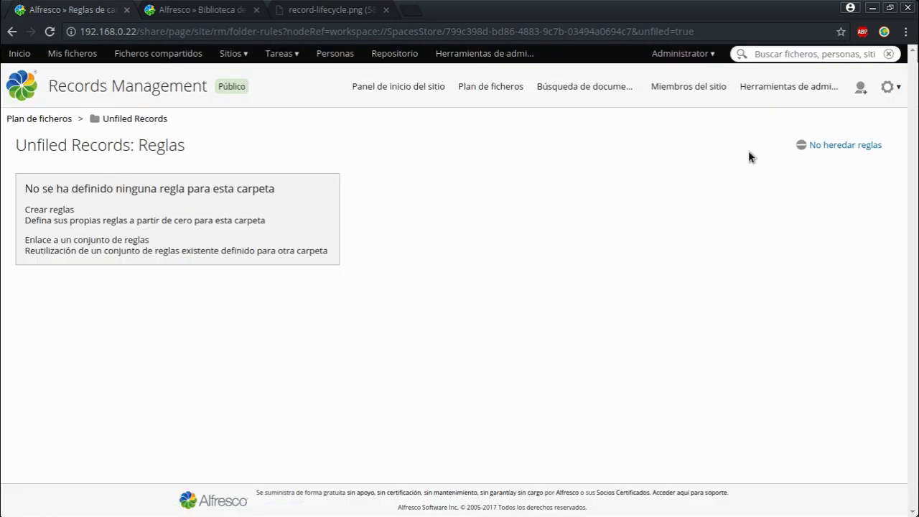
{"action": "left_click", "coordinate": [60, 212]}
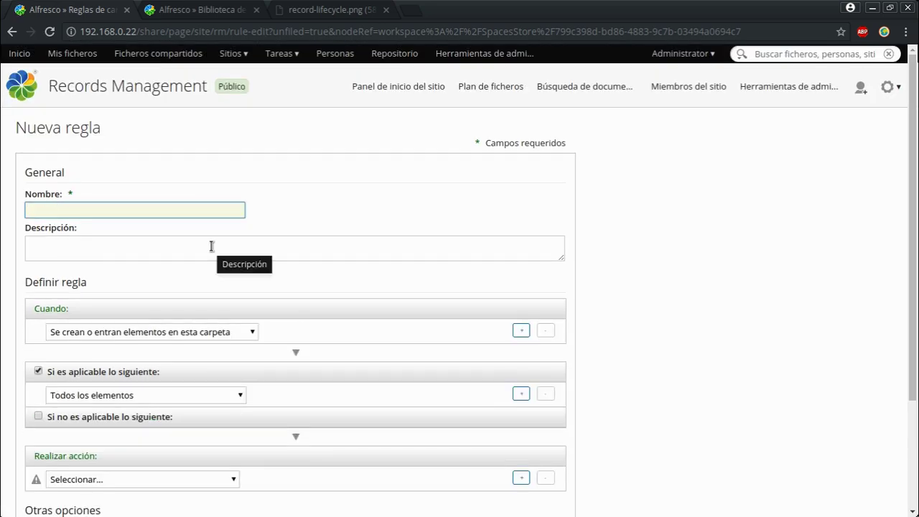
Step: Name the rule "Regla de Contratos" and describe it as "Regla de redireccion de contratos"
{"action": "type", "text": "Regla d"}
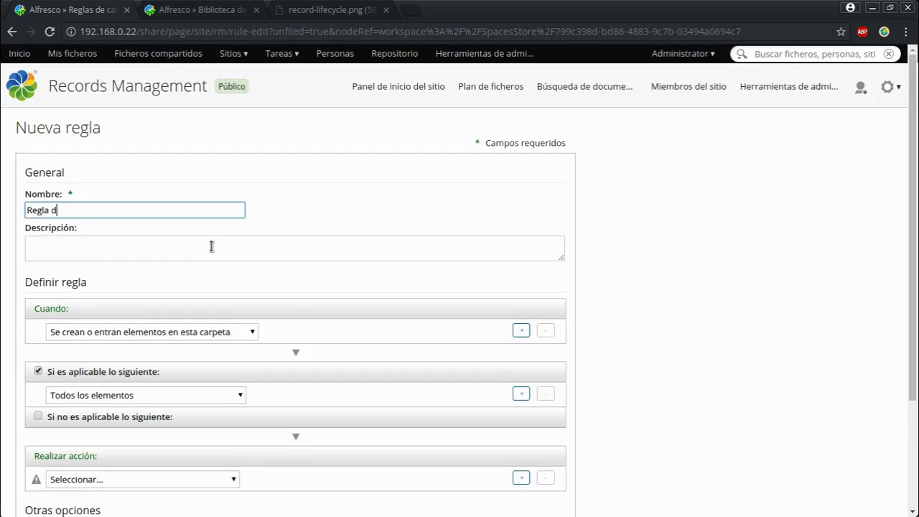
{"action": "type", "text": "e Contratos"}
{"action": "left_click", "coordinate": [211, 246]}
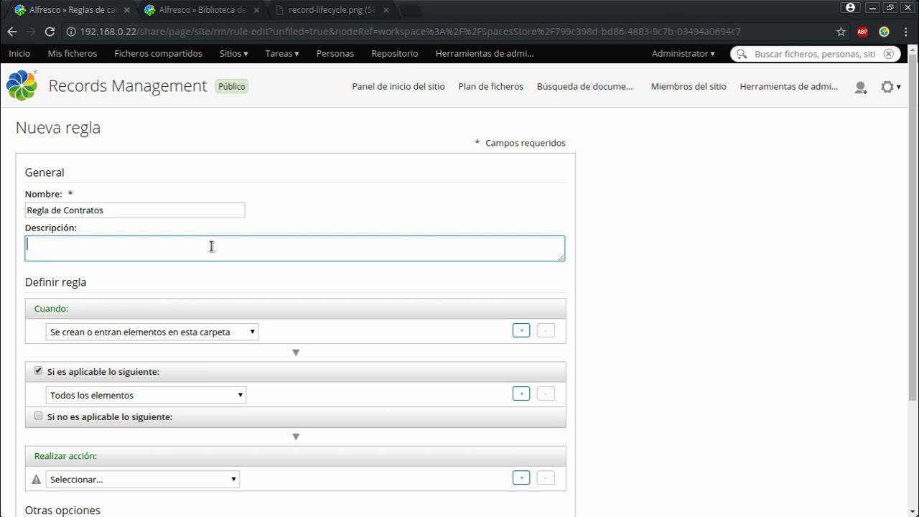
{"action": "type", "text": "Regla de redireccion de contratos"}
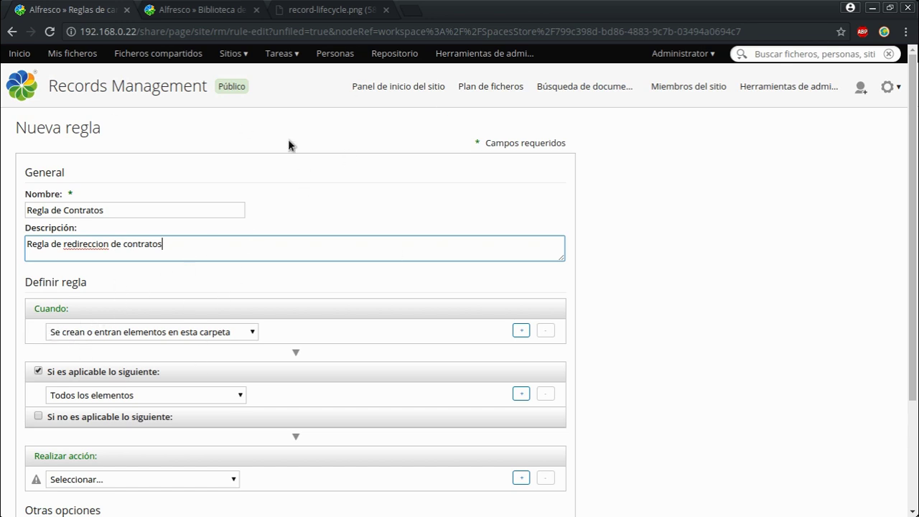
Step: Base the condition under "Si es aplicable lo siguiente" on the Título property
{"action": "scroll", "coordinate": [144, 237], "scroll_direction": "down", "scroll_amount": 2}
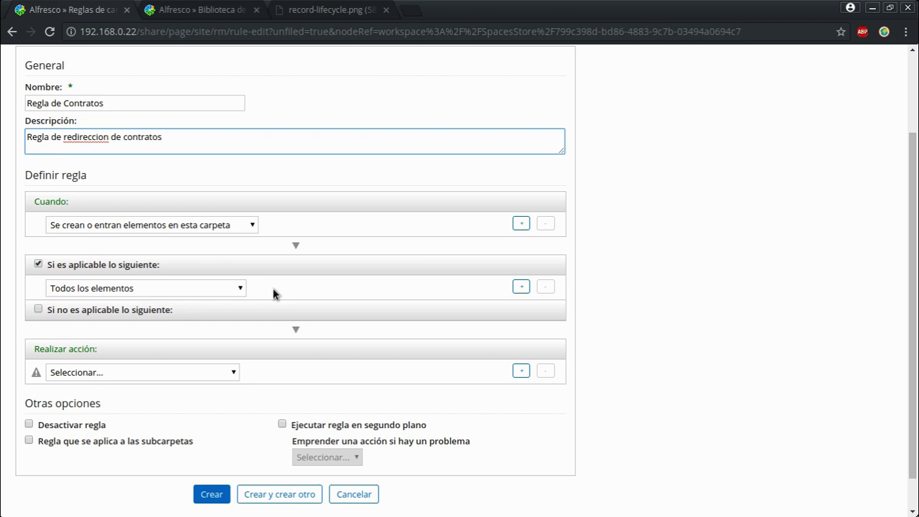
{"action": "left_click", "coordinate": [130, 288]}
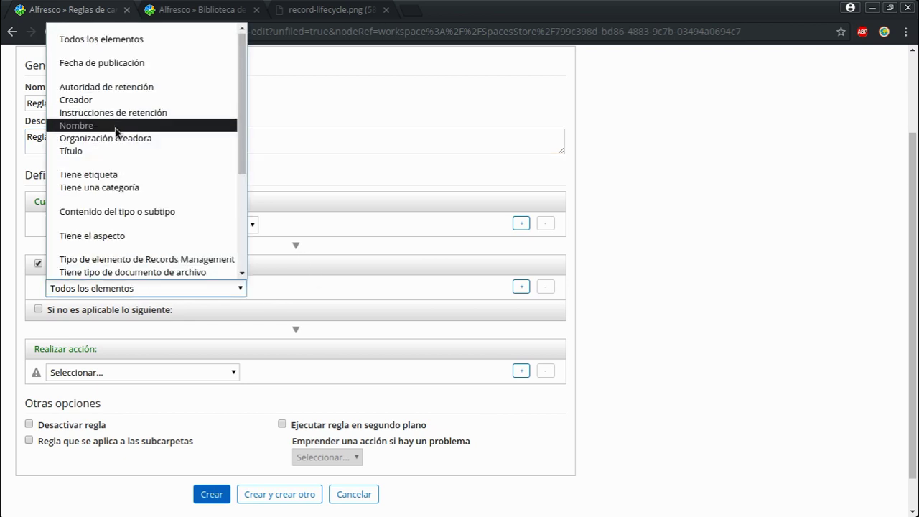
{"action": "scroll", "coordinate": [108, 154], "scroll_direction": "down", "scroll_amount": 3}
{"action": "scroll", "coordinate": [143, 194], "scroll_direction": "up", "scroll_amount": 3}
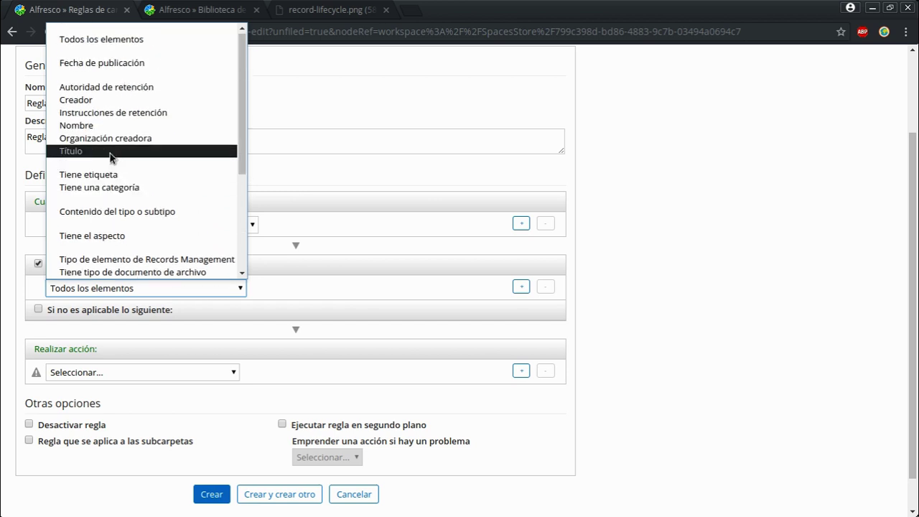
{"action": "left_click", "coordinate": [112, 151]}
Step: Examine the other criteria available for the rule's condition, keeping Título selected
{"action": "left_click", "coordinate": [230, 287]}
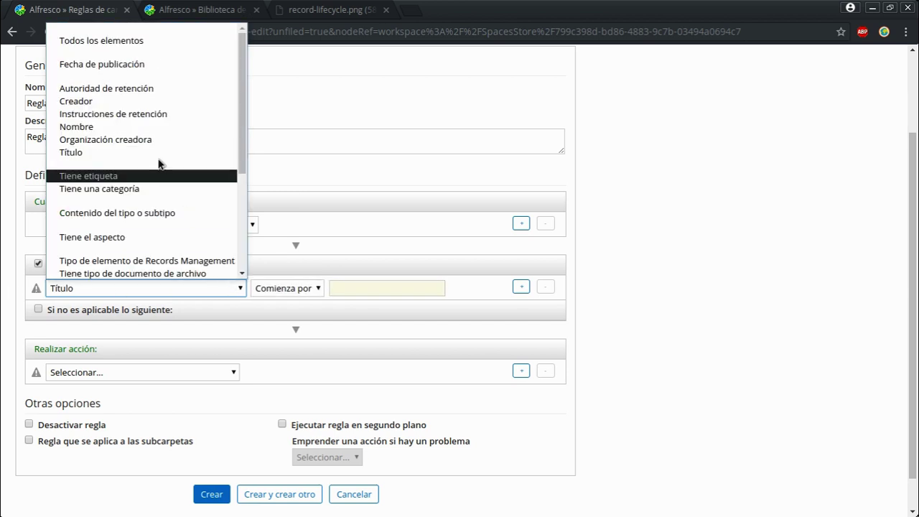
{"action": "scroll", "coordinate": [158, 164], "scroll_direction": "down", "scroll_amount": 1}
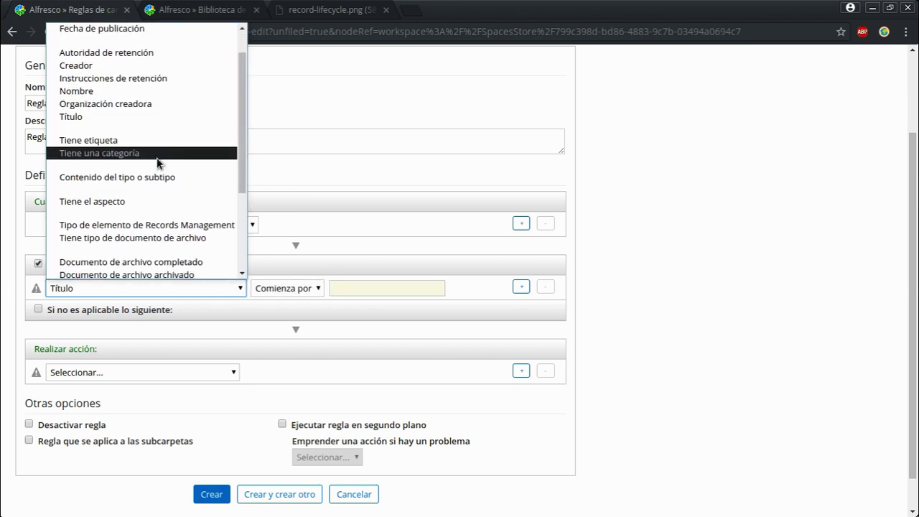
{"action": "scroll", "coordinate": [158, 163], "scroll_direction": "down", "scroll_amount": 3}
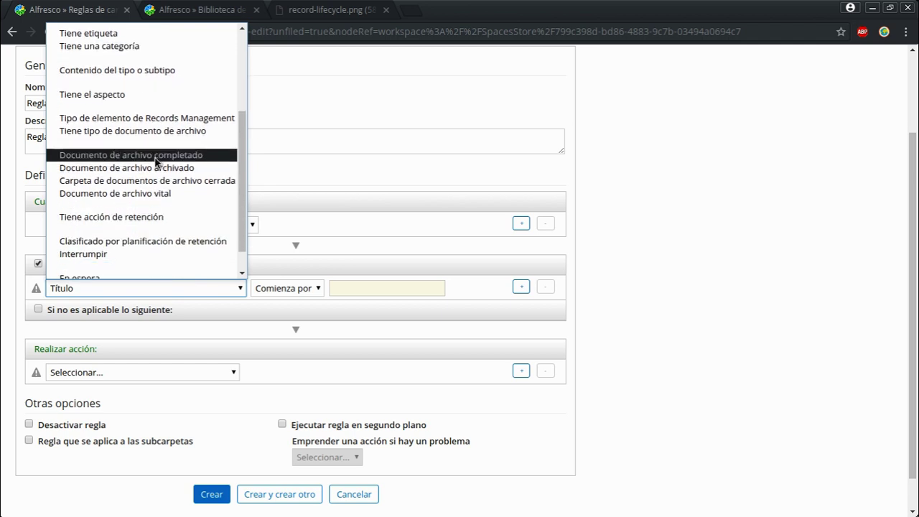
{"action": "scroll", "coordinate": [156, 164], "scroll_direction": "down", "scroll_amount": 1}
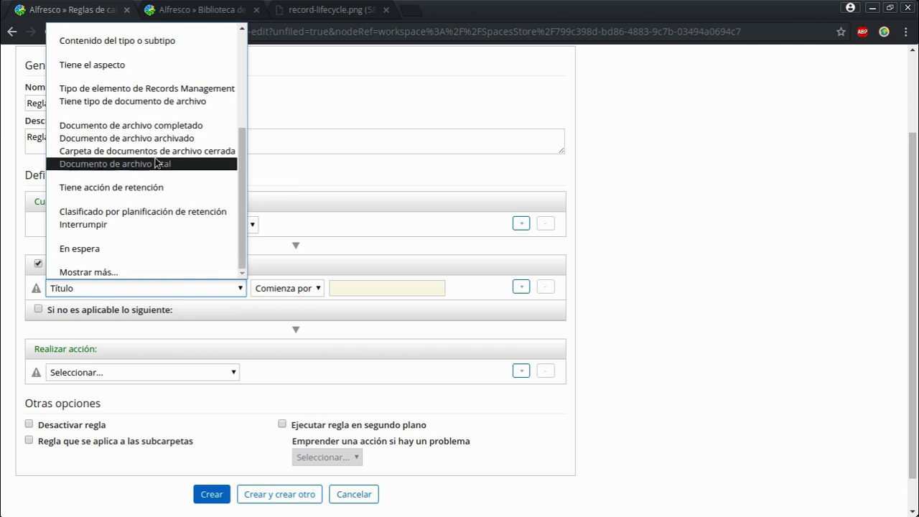
{"action": "scroll", "coordinate": [147, 183], "scroll_direction": "up", "scroll_amount": 2}
{"action": "scroll", "coordinate": [146, 183], "scroll_direction": "up", "scroll_amount": 1}
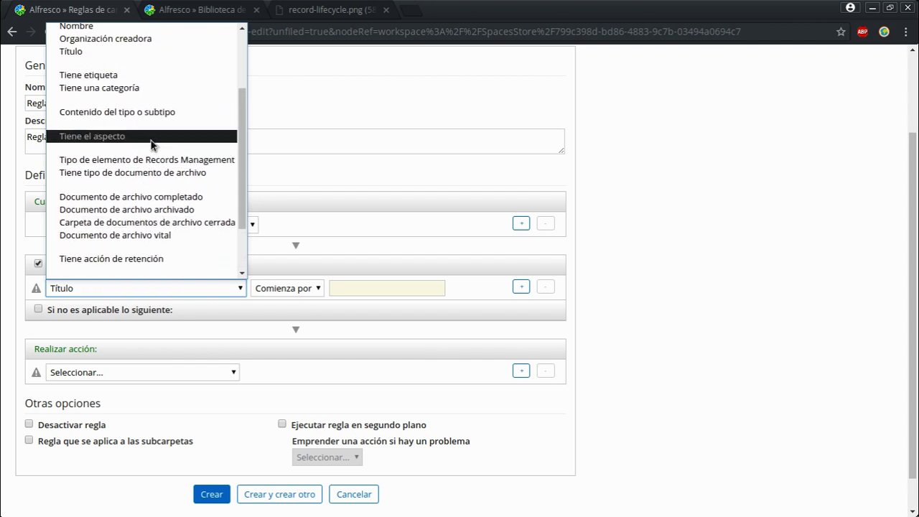
{"action": "scroll", "coordinate": [147, 144], "scroll_direction": "up", "scroll_amount": 2}
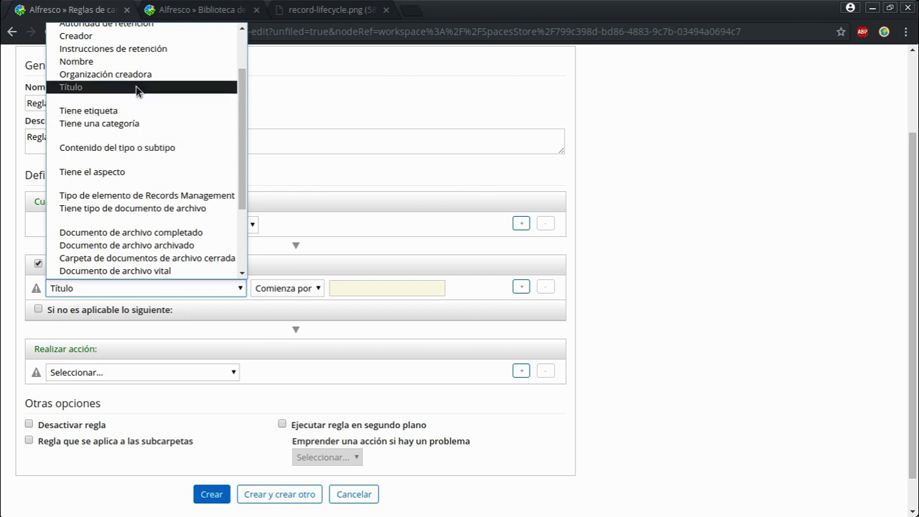
{"action": "left_click", "coordinate": [136, 87]}
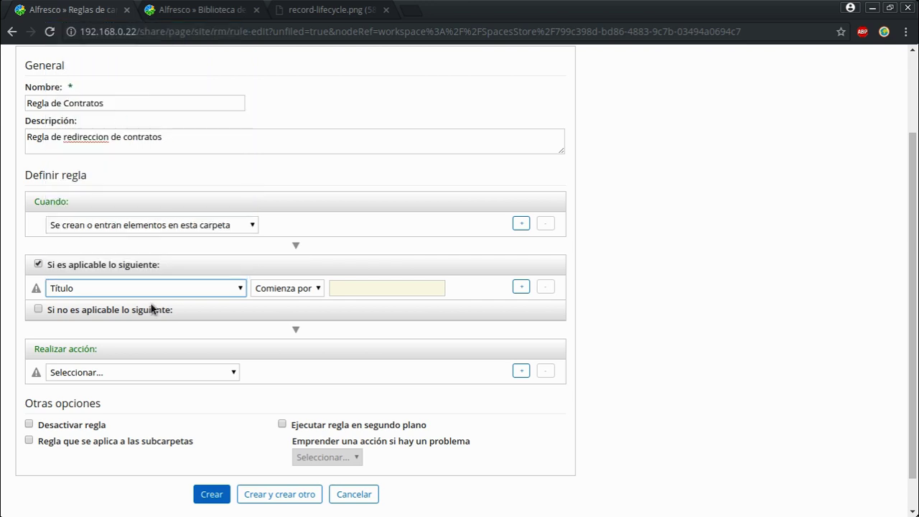
Step: Set the Título condition to Contiene with the value CONTRATO, leaving it as the only condition
{"action": "left_click", "coordinate": [279, 288]}
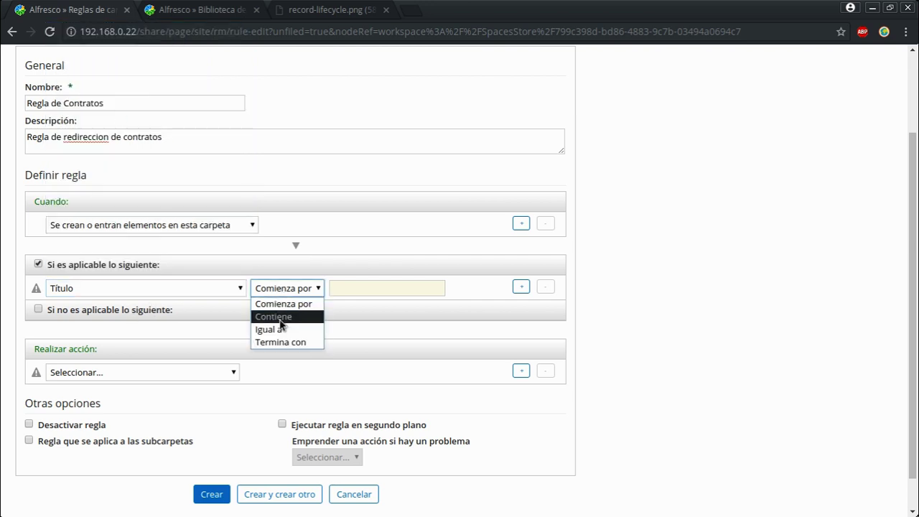
{"action": "left_click", "coordinate": [278, 317]}
{"action": "left_click", "coordinate": [382, 287]}
{"action": "type", "text": "CONTRATO"}
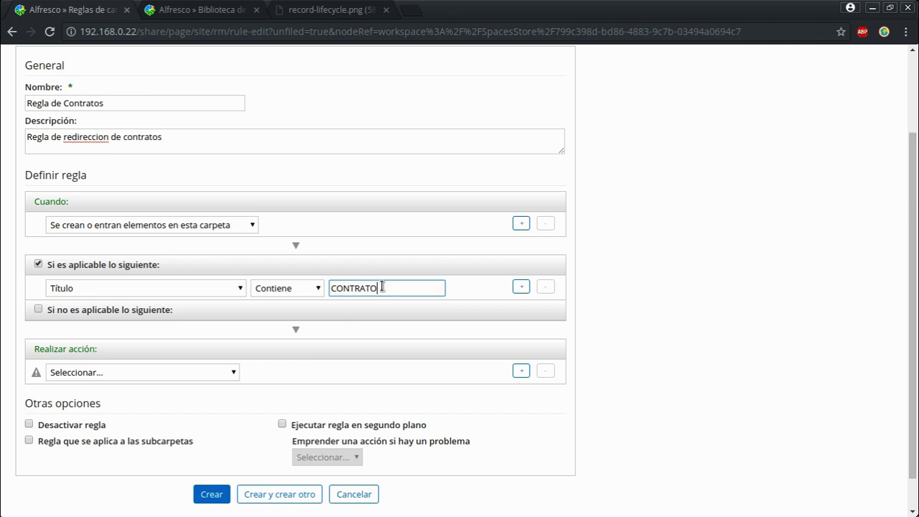
{"action": "left_click", "coordinate": [521, 286]}
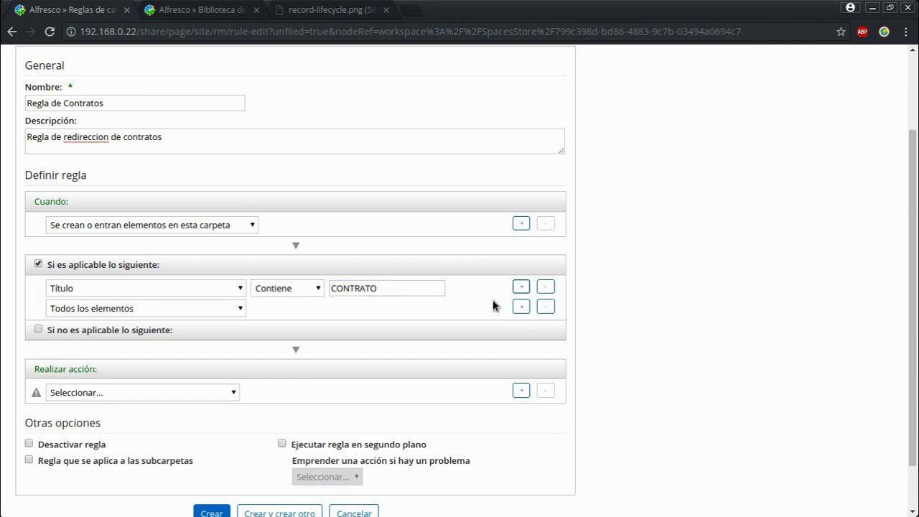
{"action": "left_click", "coordinate": [546, 307]}
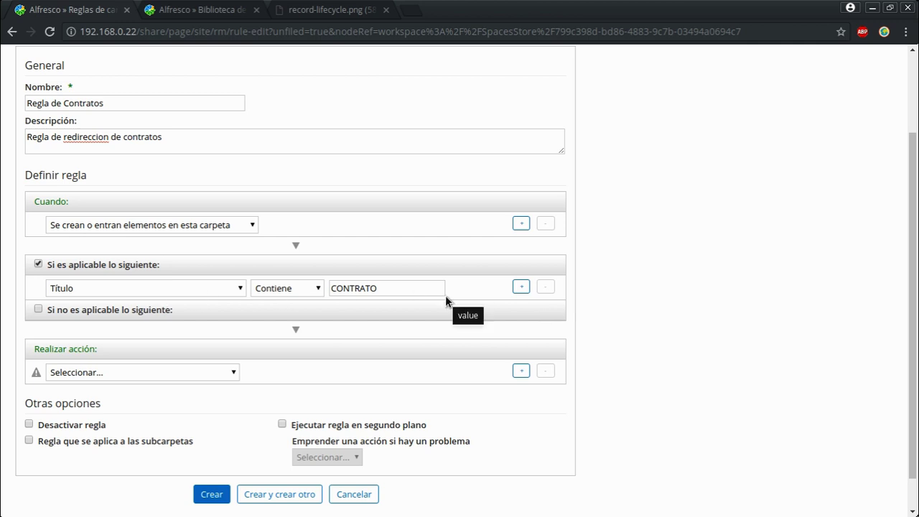
Step: Set the rule's action to Archivar en with the folder Contratos_2017 inside Contratos as destination
{"action": "left_click", "coordinate": [207, 372]}
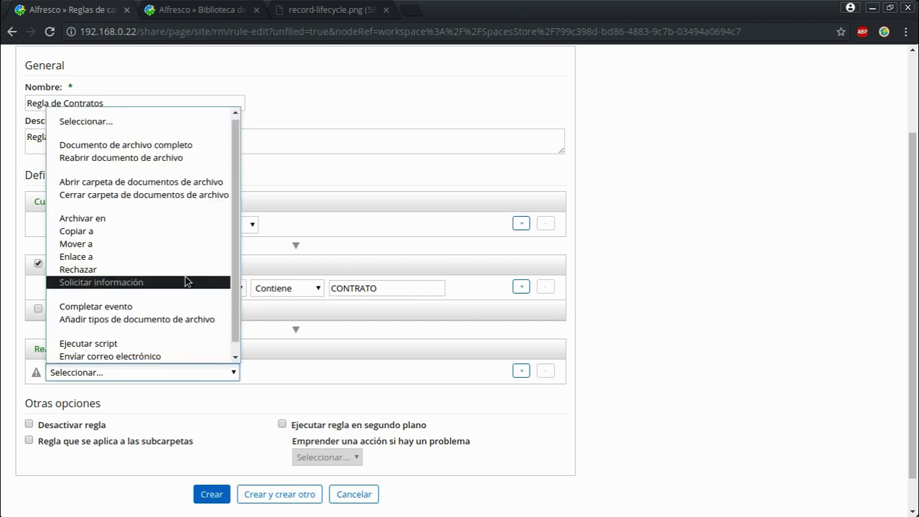
{"action": "left_click", "coordinate": [144, 219]}
{"action": "left_click", "coordinate": [286, 390]}
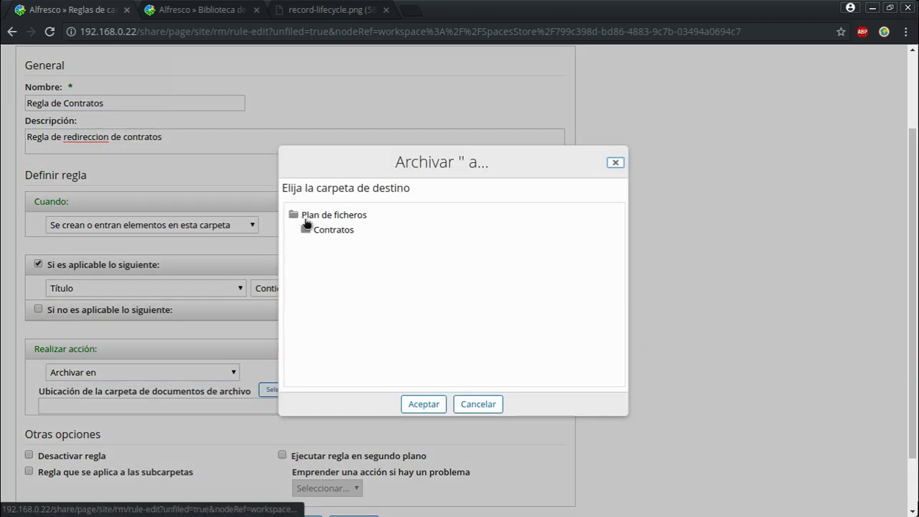
{"action": "left_click", "coordinate": [325, 231]}
{"action": "left_click", "coordinate": [335, 244]}
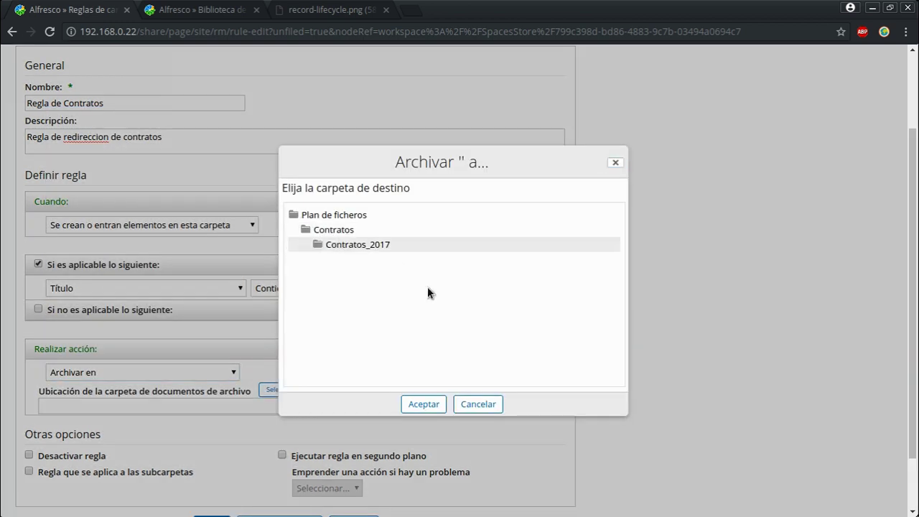
{"action": "left_click", "coordinate": [429, 405]}
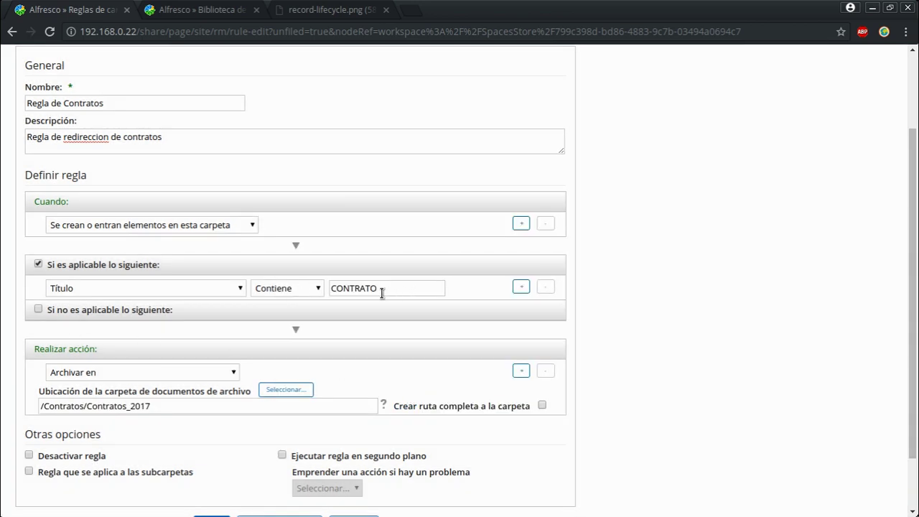
Step: Change the comparison of the CONTRATO title condition to Comienza por
{"action": "left_click", "coordinate": [419, 289]}
{"action": "left_click", "coordinate": [296, 288]}
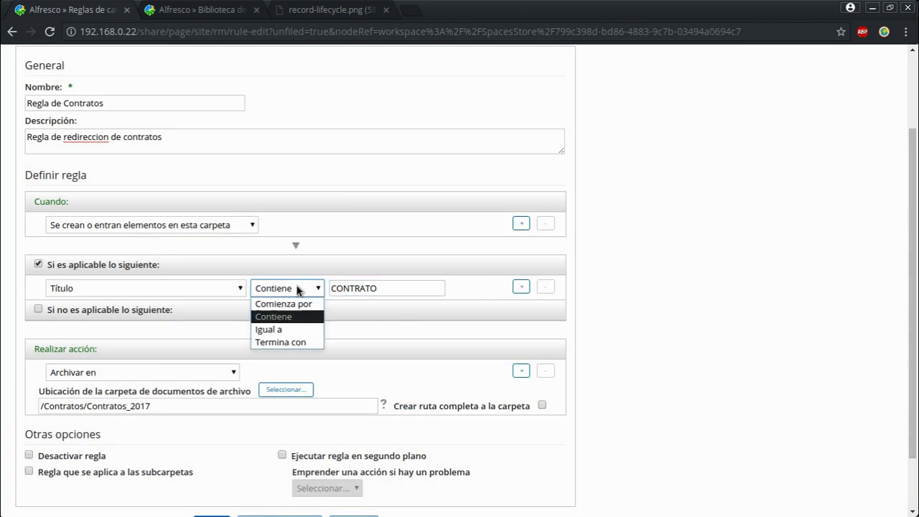
{"action": "left_click", "coordinate": [286, 304]}
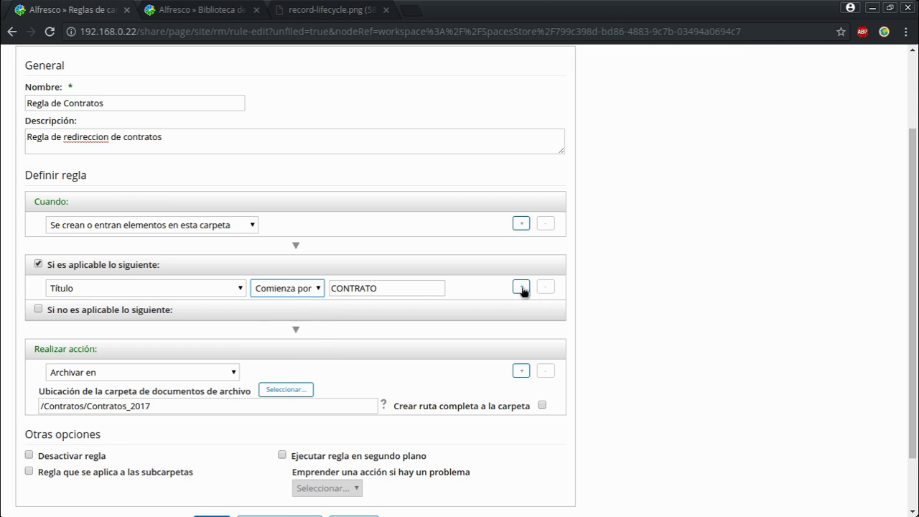
Step: Add a second condition requiring that Título Contiene 2017
{"action": "left_click", "coordinate": [522, 287]}
{"action": "left_click", "coordinate": [126, 309]}
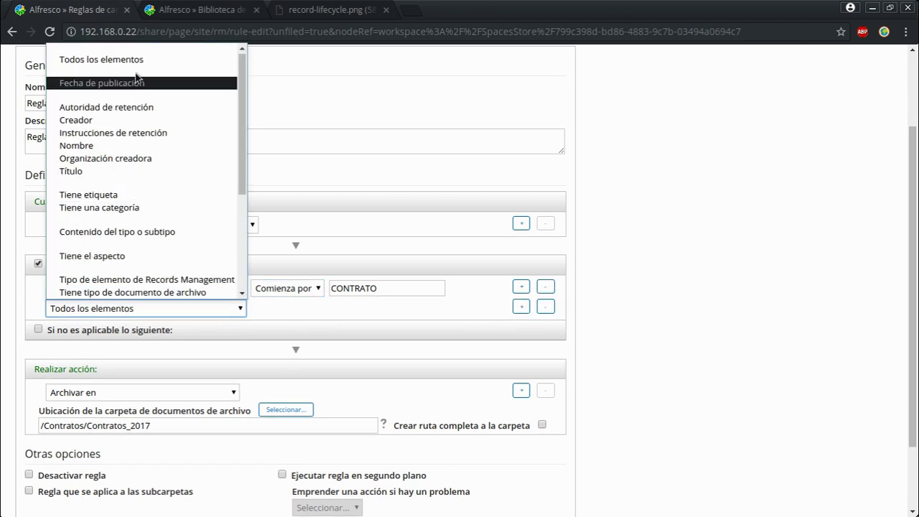
{"action": "left_click", "coordinate": [107, 171]}
{"action": "left_click", "coordinate": [288, 309]}
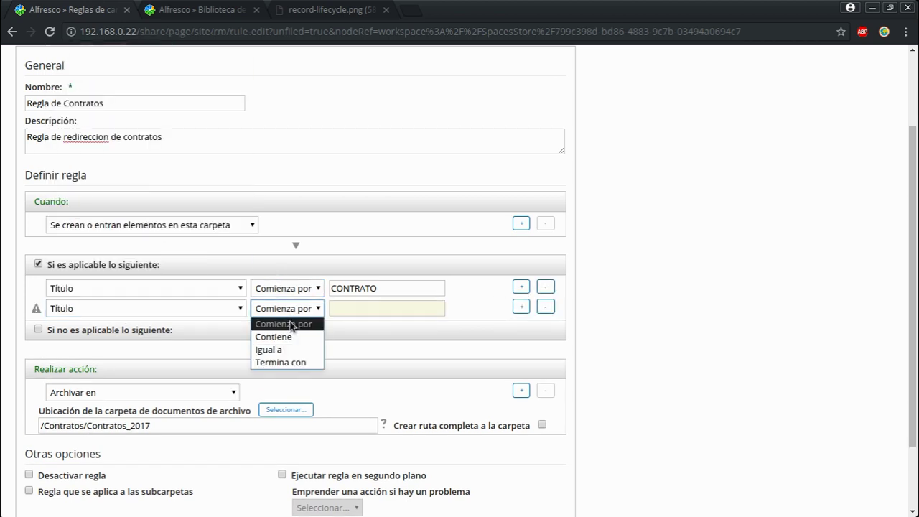
{"action": "left_click", "coordinate": [291, 337]}
{"action": "left_click", "coordinate": [366, 305]}
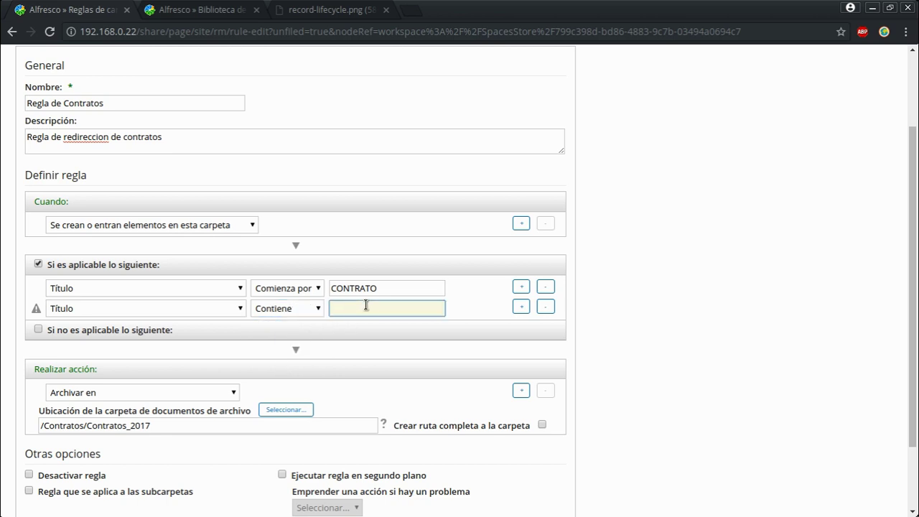
{"action": "type", "text": "2017"}
{"action": "left_click", "coordinate": [474, 341]}
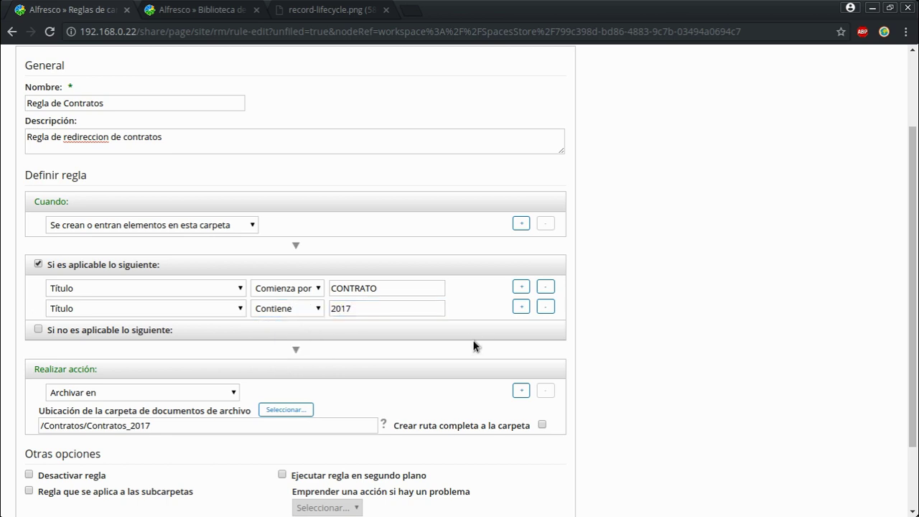
Step: Check the rule's settings and create it, and close the browser tab with the document library
{"action": "scroll", "coordinate": [474, 341], "scroll_direction": "down", "scroll_amount": 2}
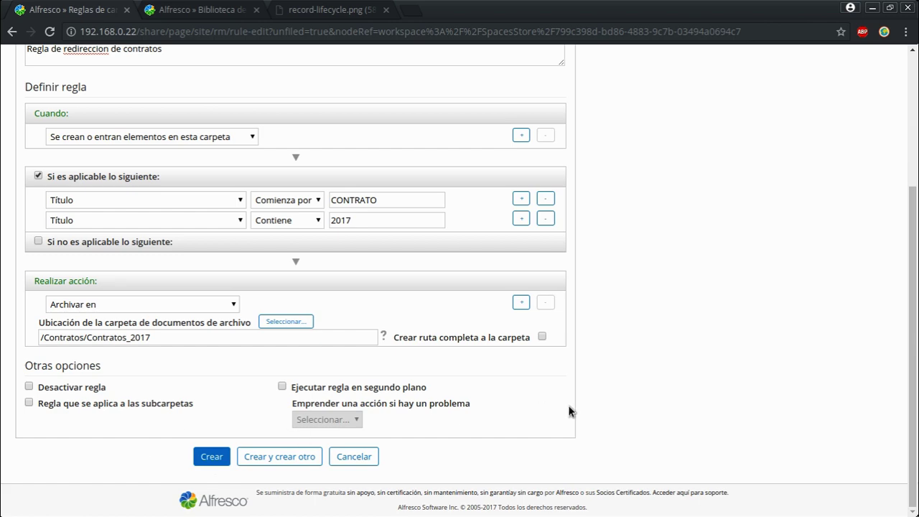
{"action": "scroll", "coordinate": [551, 402], "scroll_direction": "up", "scroll_amount": 3}
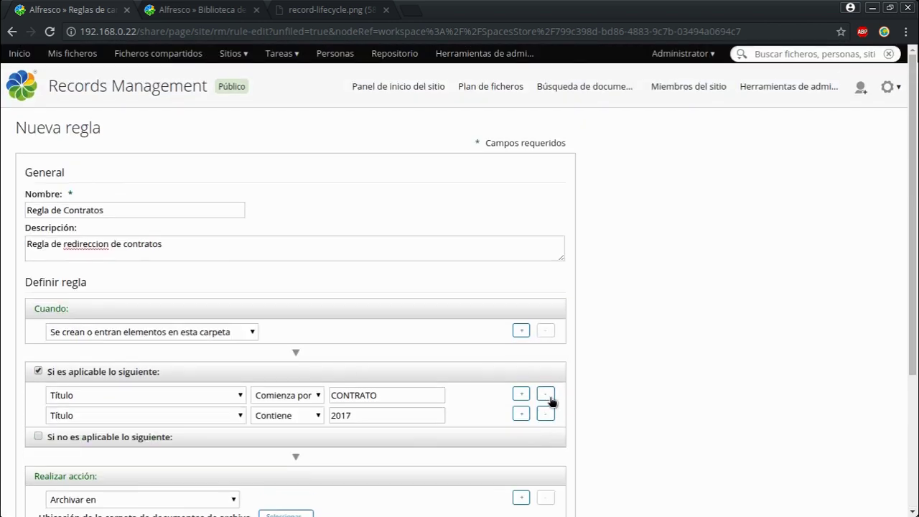
{"action": "scroll", "coordinate": [552, 402], "scroll_direction": "down", "scroll_amount": 3}
{"action": "left_click", "coordinate": [209, 456]}
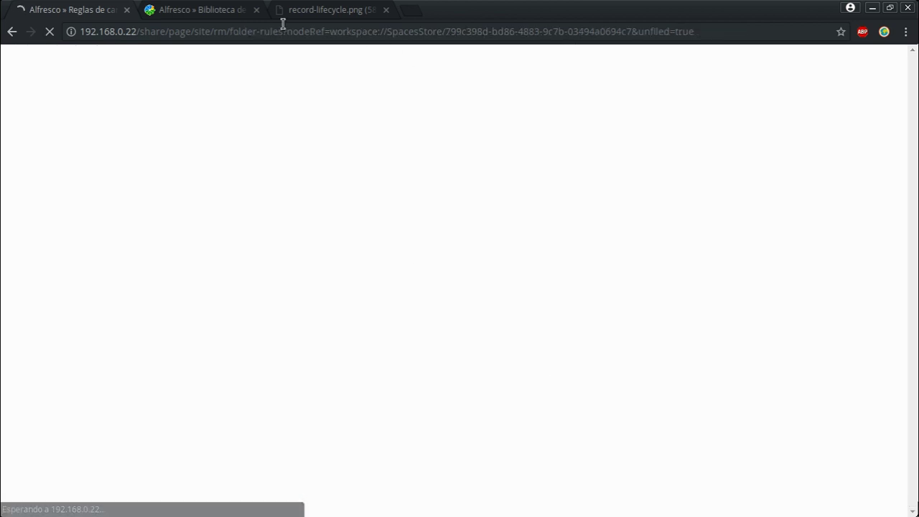
{"action": "left_click", "coordinate": [256, 10]}
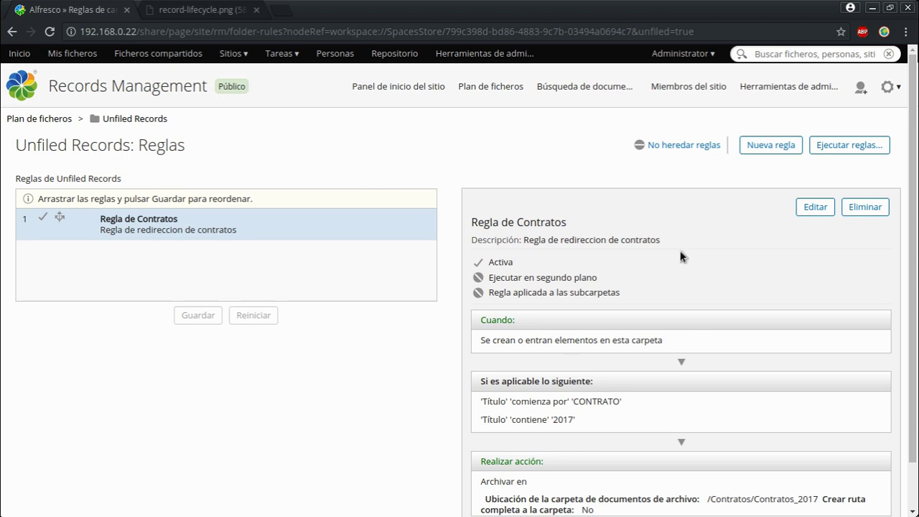
{"action": "scroll", "coordinate": [531, 392], "scroll_direction": "down", "scroll_amount": 1}
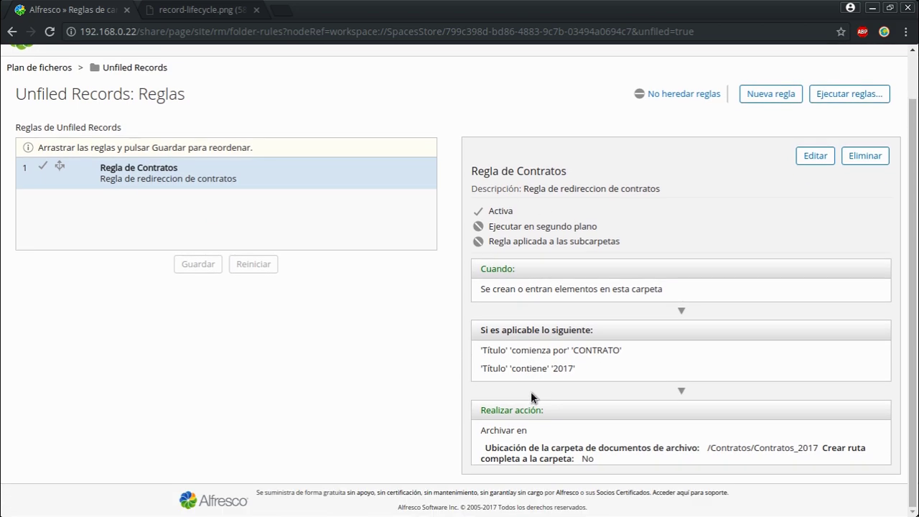
Step: Open the Sample: Web Site Design Project site in a new browser tab and switch to it
{"action": "scroll", "coordinate": [531, 391], "scroll_direction": "up", "scroll_amount": 1}
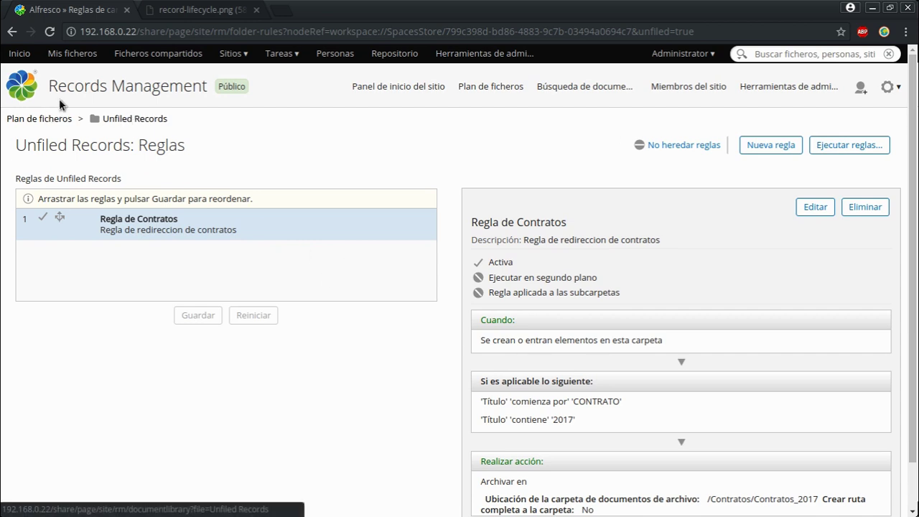
{"action": "left_click", "coordinate": [232, 54]}
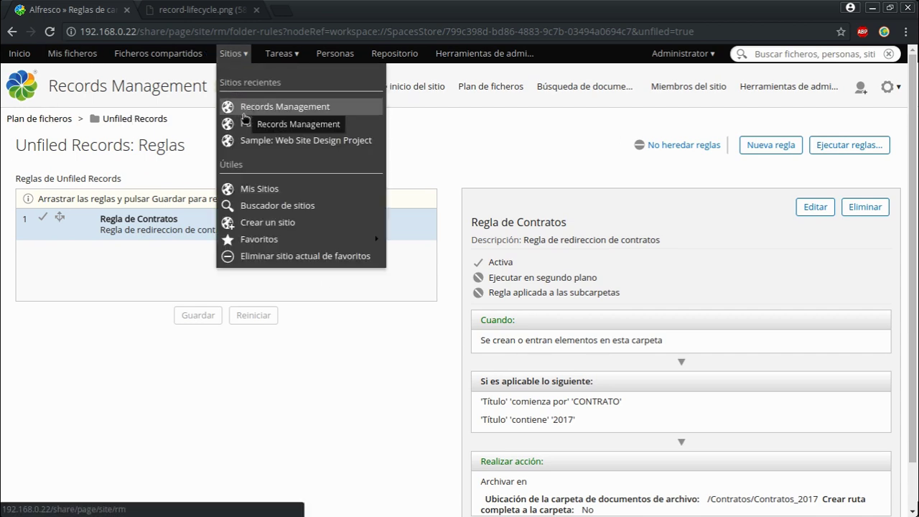
{"action": "right_click", "coordinate": [248, 140]}
{"action": "left_click", "coordinate": [277, 154]}
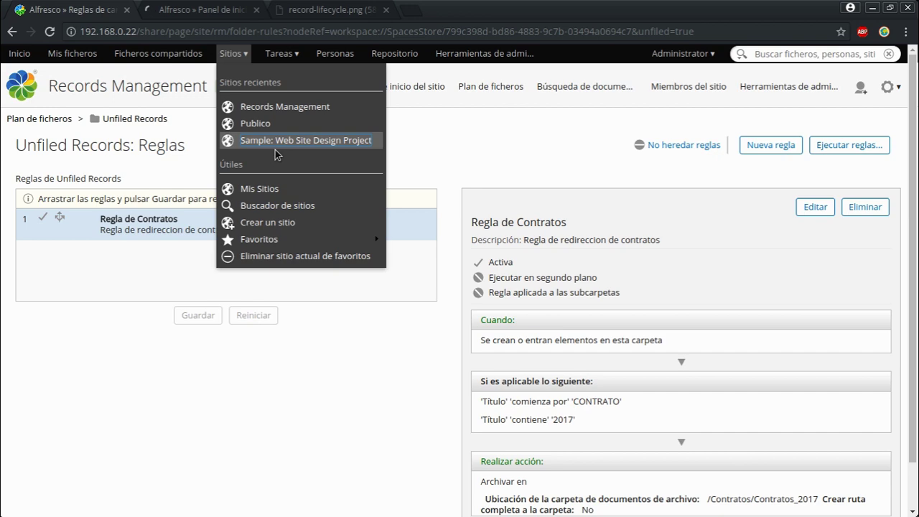
{"action": "left_click", "coordinate": [210, 18]}
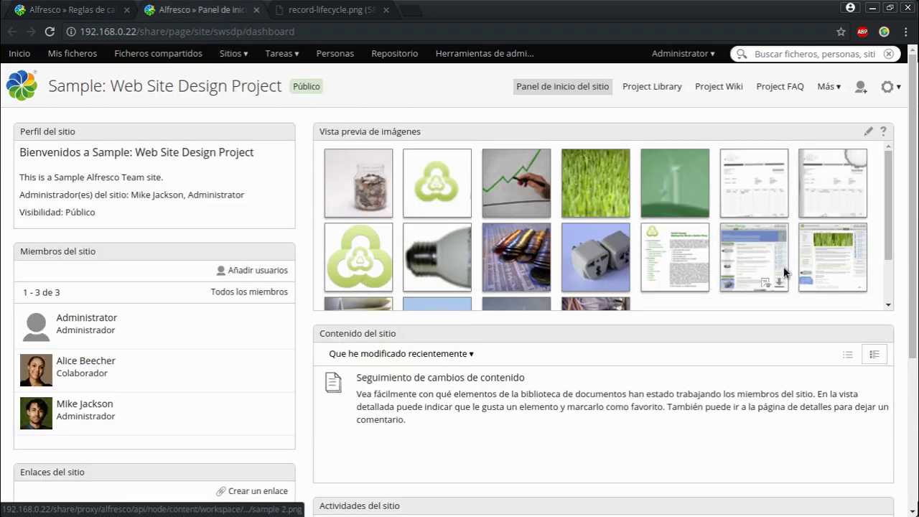
Step: Open the Meeting Notes folder in the site's Project Library
{"action": "scroll", "coordinate": [769, 273], "scroll_direction": "down", "scroll_amount": 1}
{"action": "scroll", "coordinate": [770, 273], "scroll_direction": "up", "scroll_amount": 1}
{"action": "left_click", "coordinate": [650, 87]}
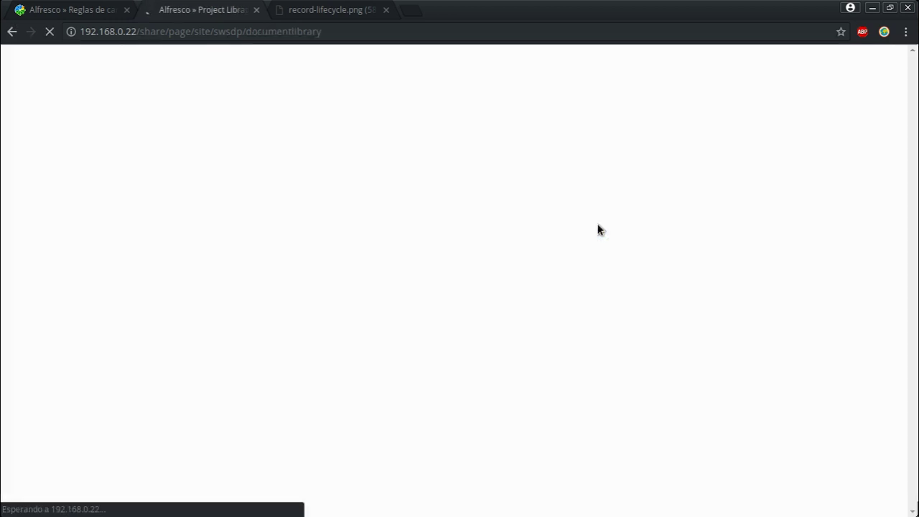
{"action": "mouse_move", "coordinate": [646, 275]}
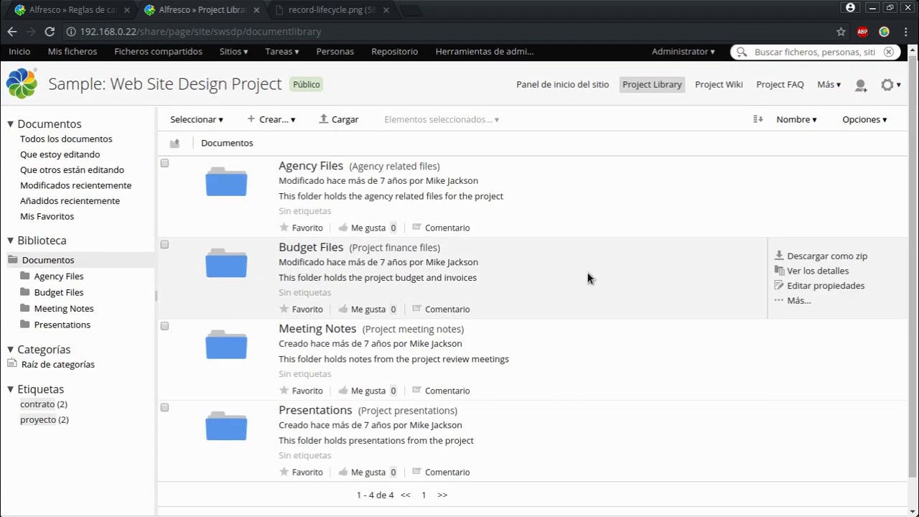
{"action": "scroll", "coordinate": [589, 278], "scroll_direction": "down", "scroll_amount": 1}
{"action": "left_click", "coordinate": [318, 298]}
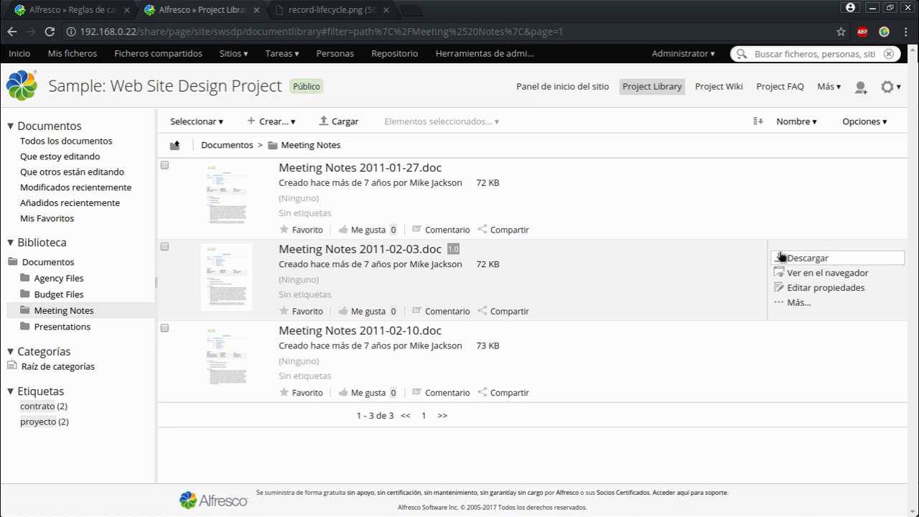
{"action": "left_click", "coordinate": [799, 305]}
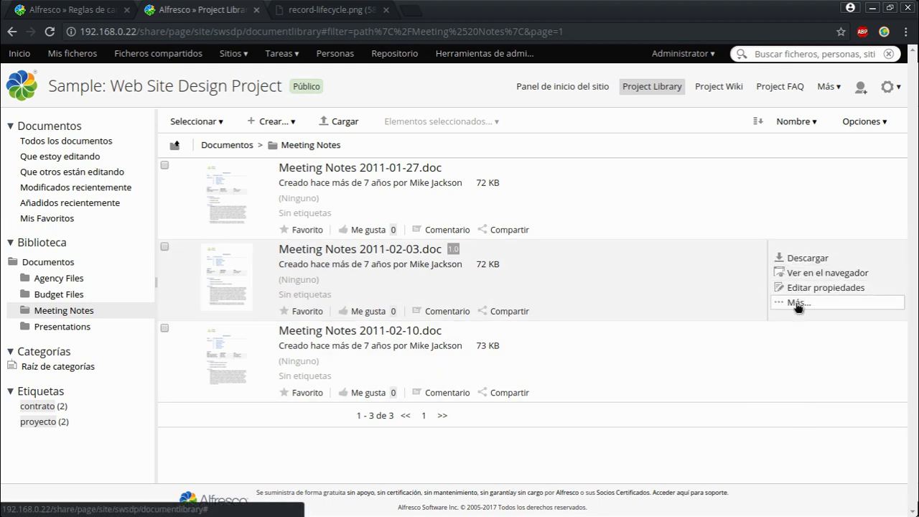
{"action": "left_click", "coordinate": [799, 305]}
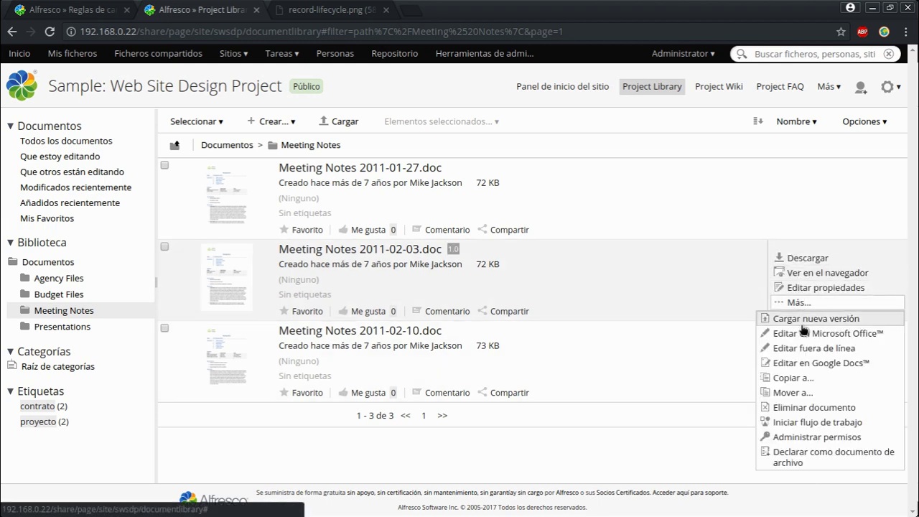
{"action": "left_click", "coordinate": [831, 459]}
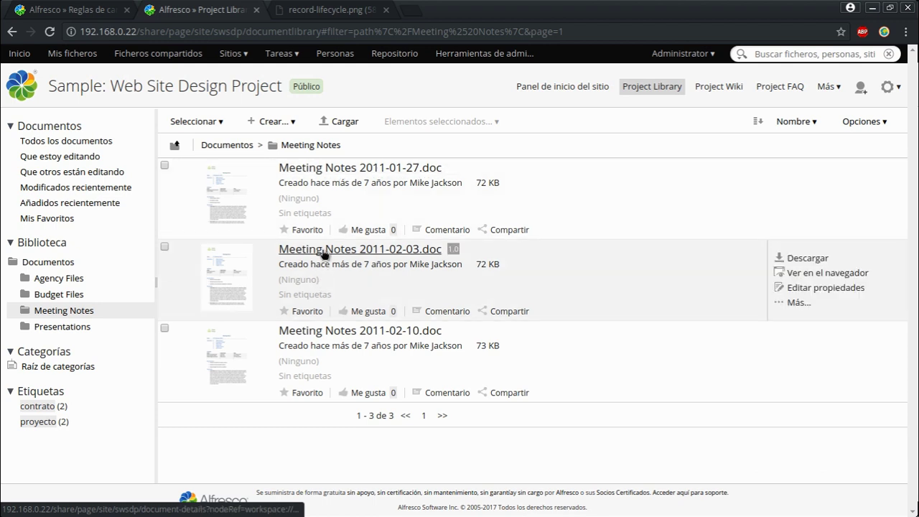
Step: Copy Meeting Notes 2011-02-03.doc into the same Meeting Notes folder
{"action": "left_click", "coordinate": [799, 302]}
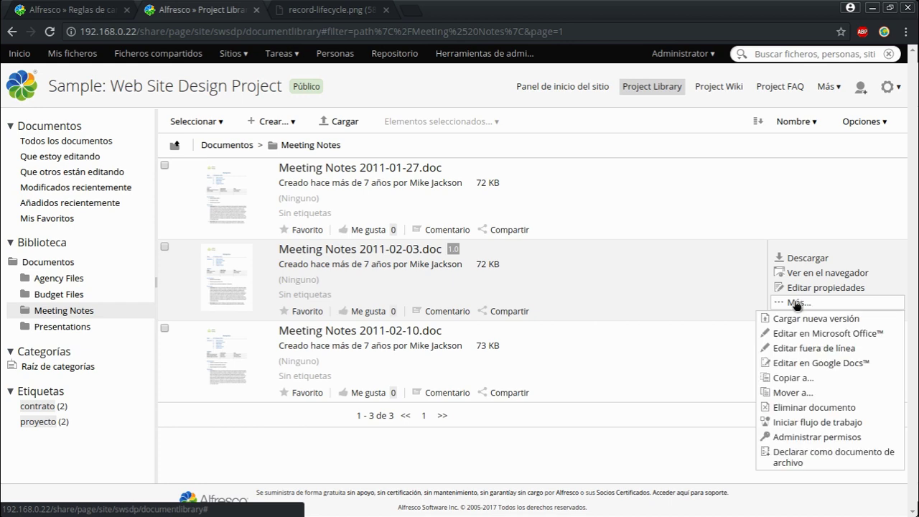
{"action": "left_click", "coordinate": [790, 376]}
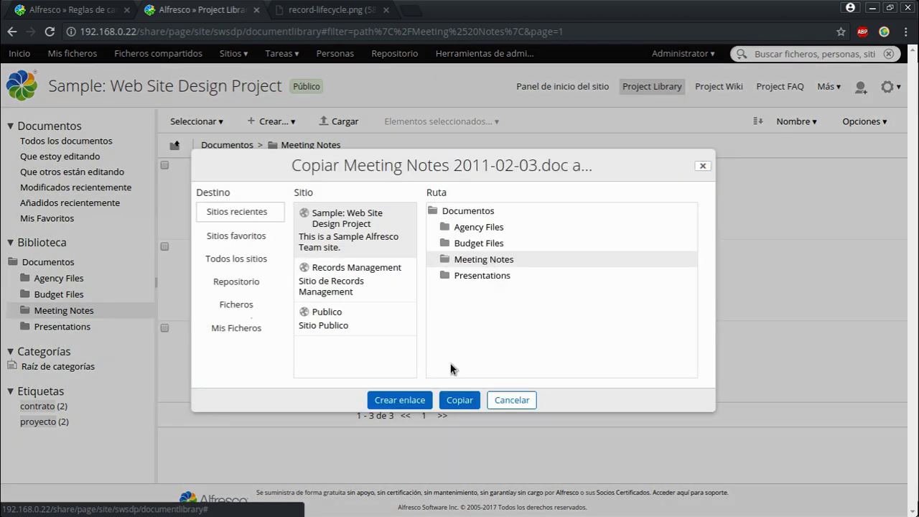
{"action": "left_click", "coordinate": [442, 403]}
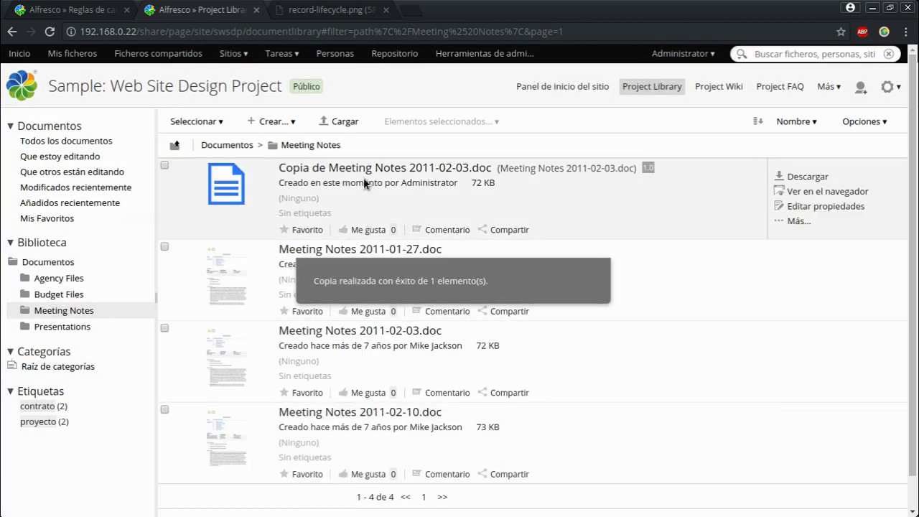
Step: Set the title of the copied Meeting Notes 2011-02-03 document to Contrato Microsoft 2017 and save its properties
{"action": "left_click", "coordinate": [815, 207]}
{"action": "triple_click", "coordinate": [257, 283]}
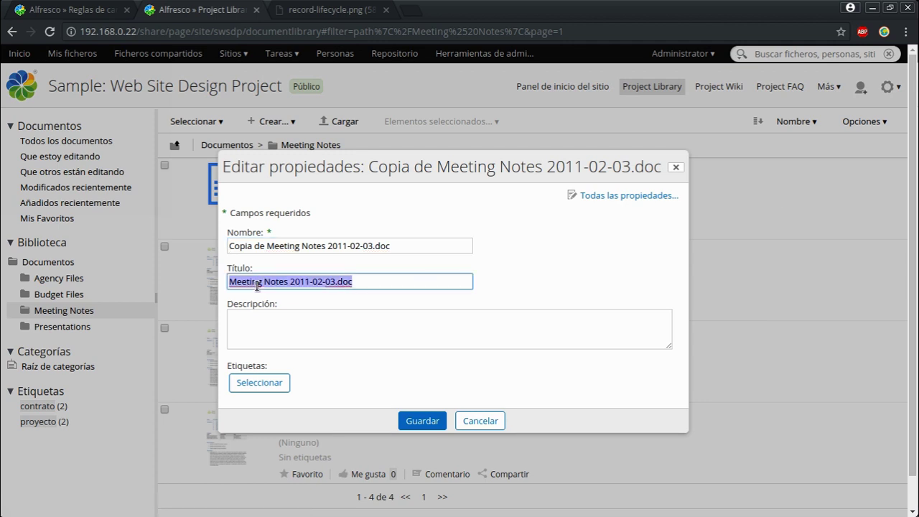
{"action": "type", "text": "C"}
{"action": "type", "text": "ontra"}
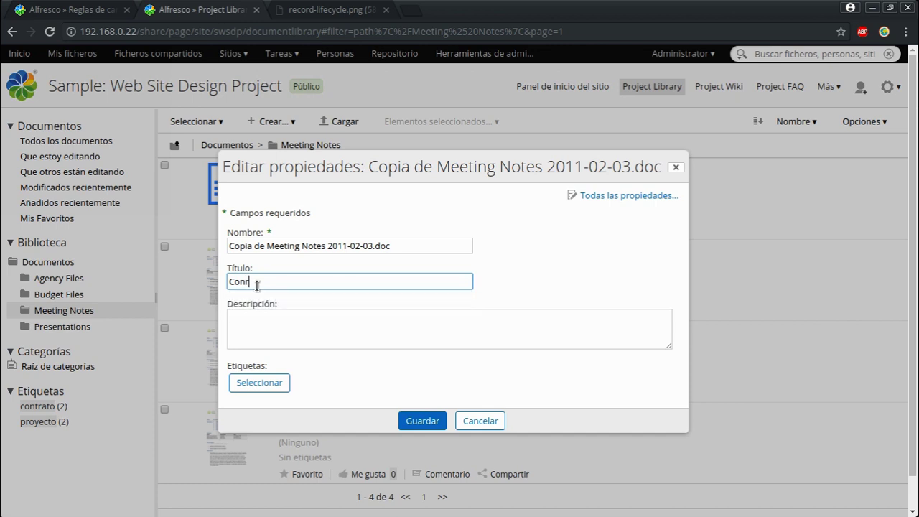
{"action": "type", "text": "to Microsoft 2017"}
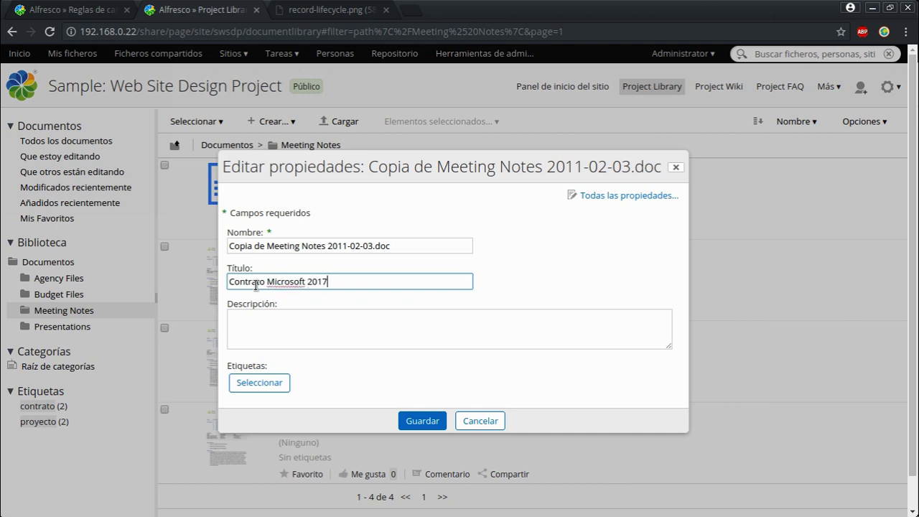
{"action": "left_click", "coordinate": [419, 419]}
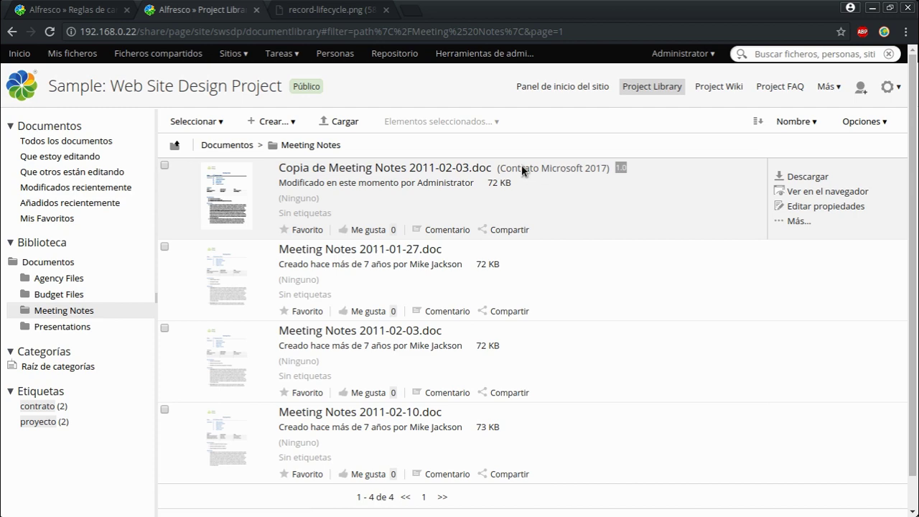
Step: Declare the copied document titled Contrato Microsoft 2017 as a record and check its record marker
{"action": "left_click", "coordinate": [797, 221]}
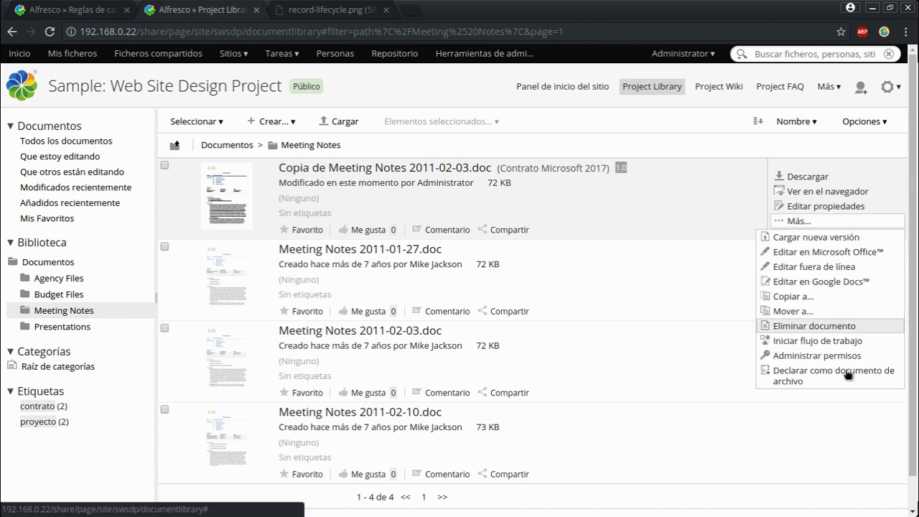
{"action": "left_click", "coordinate": [821, 221]}
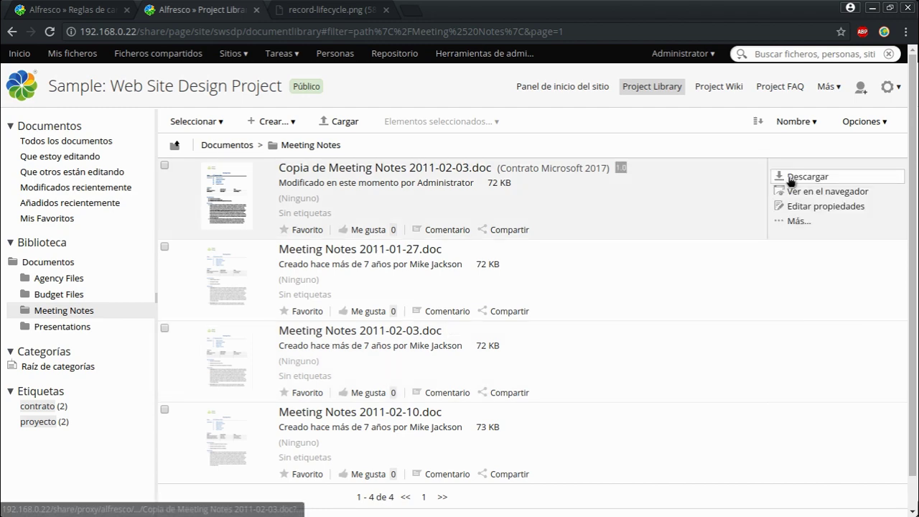
{"action": "left_click", "coordinate": [793, 221]}
{"action": "left_click", "coordinate": [793, 370]}
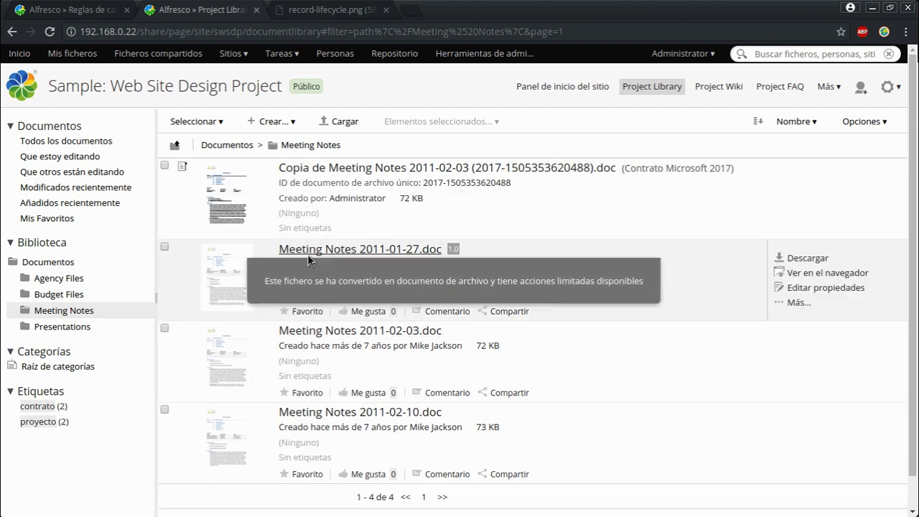
{"action": "mouse_move", "coordinate": [182, 174]}
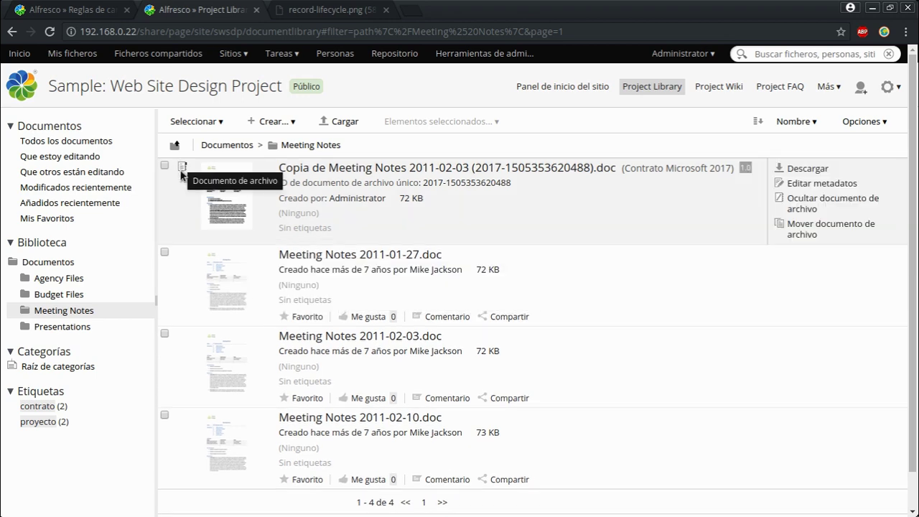
Step: Return to the Records Management tab and check the unfiled records and the Contratos_2017 folder for the declared document
{"action": "left_click", "coordinate": [95, 11]}
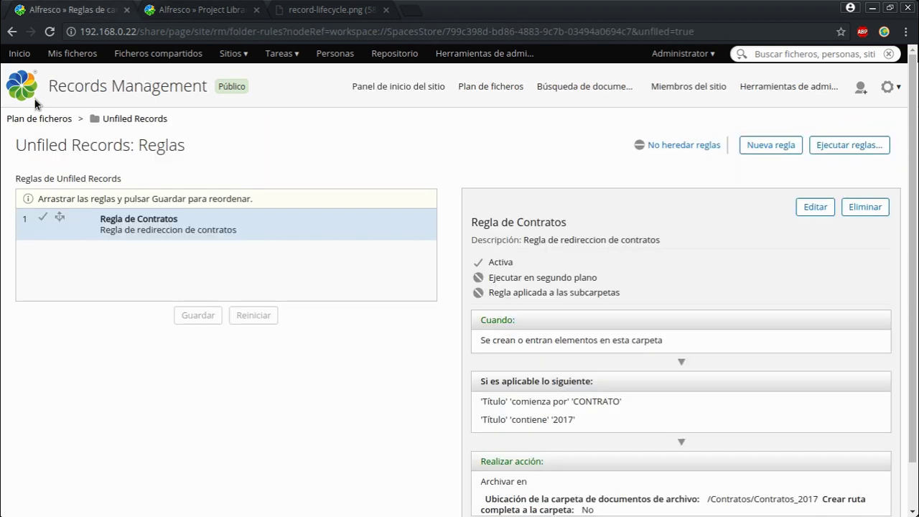
{"action": "left_click", "coordinate": [133, 119]}
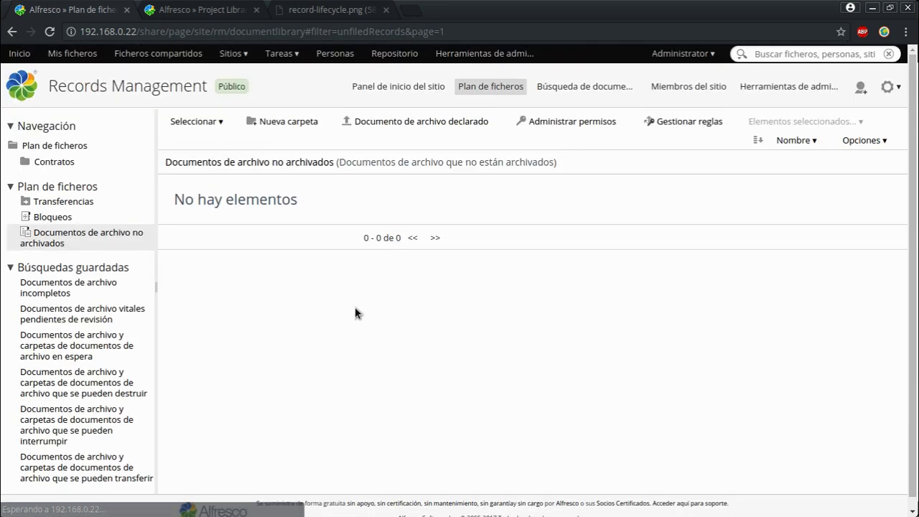
{"action": "left_click", "coordinate": [43, 163]}
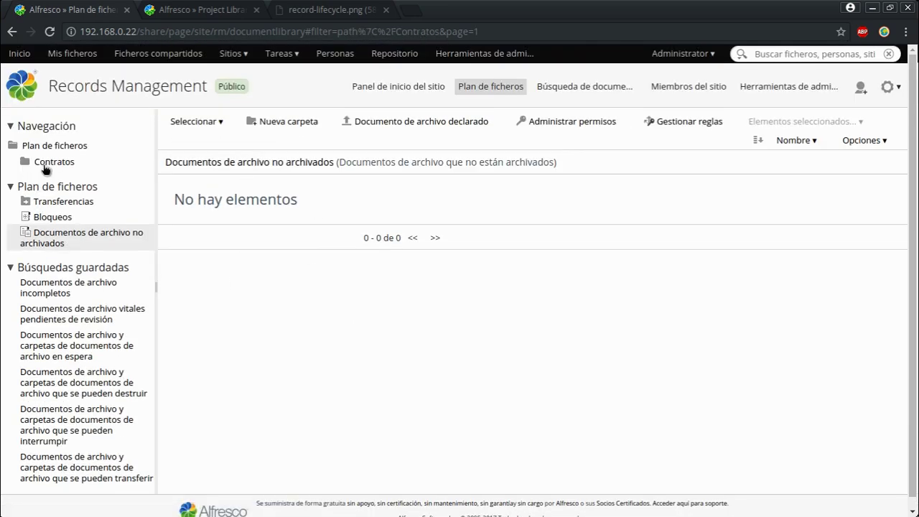
{"action": "left_click", "coordinate": [69, 179]}
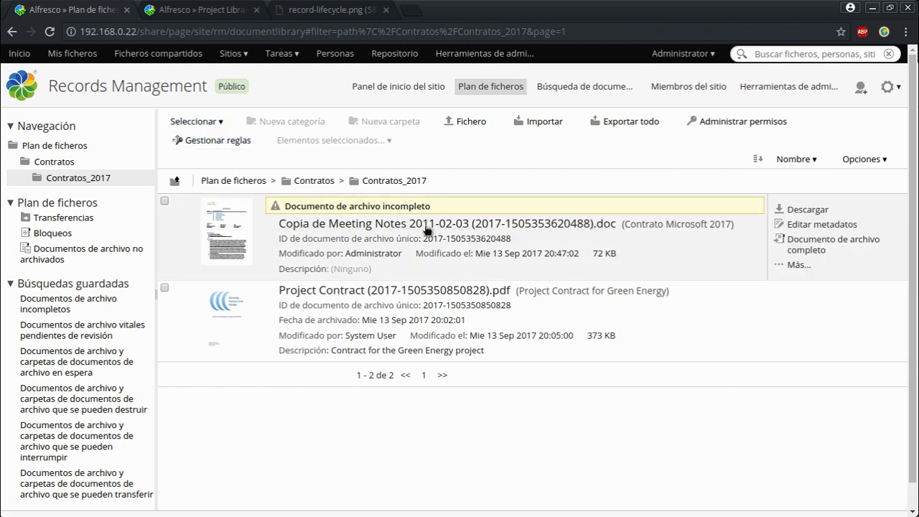
Step: Start a new rule for the Contratos_2017 folder and set its condition type to Tiene el aspecto
{"action": "left_click", "coordinate": [224, 144]}
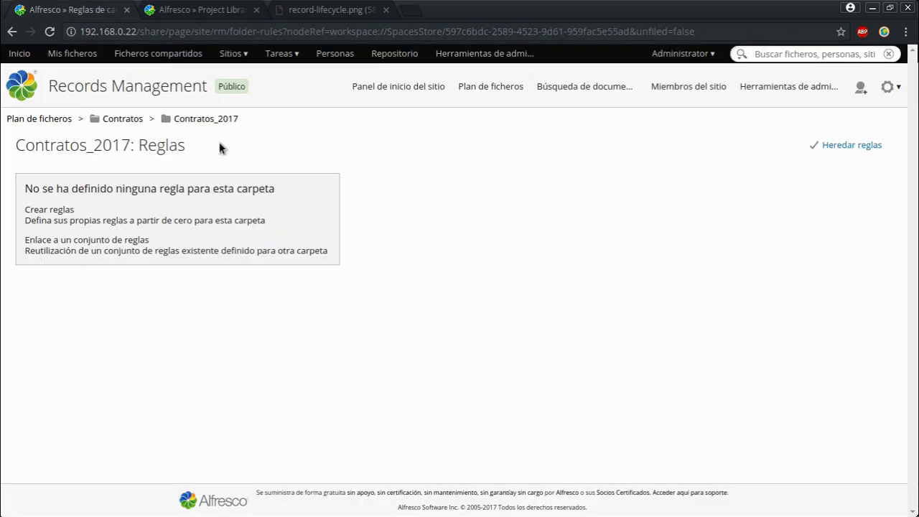
{"action": "left_click", "coordinate": [52, 209]}
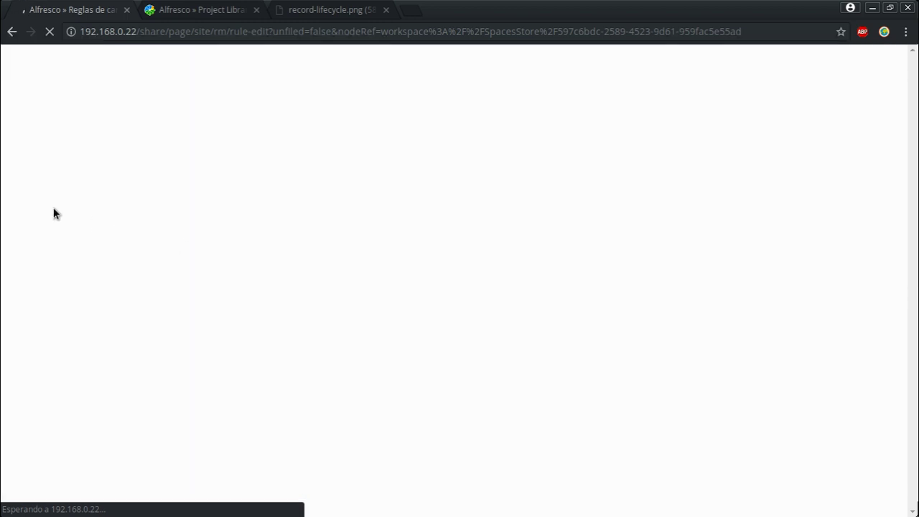
{"action": "scroll", "coordinate": [127, 308], "scroll_direction": "down", "scroll_amount": 2}
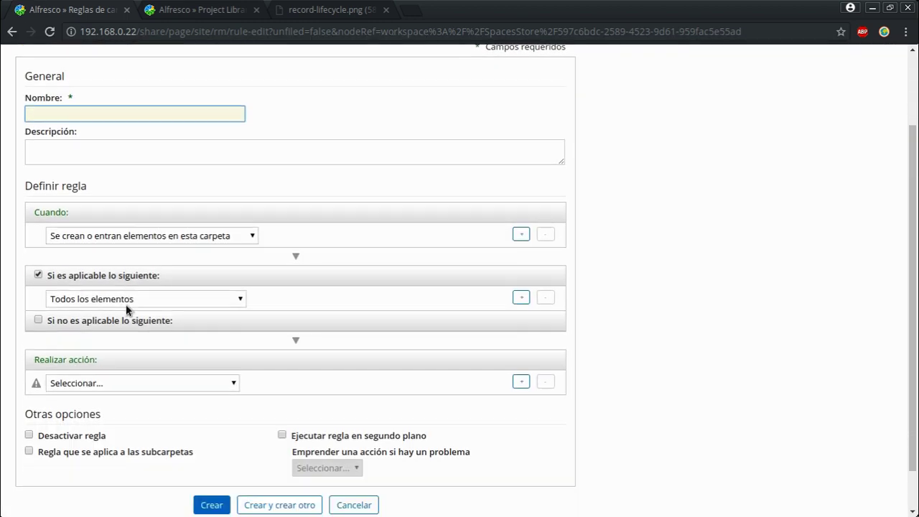
{"action": "left_click", "coordinate": [144, 251]}
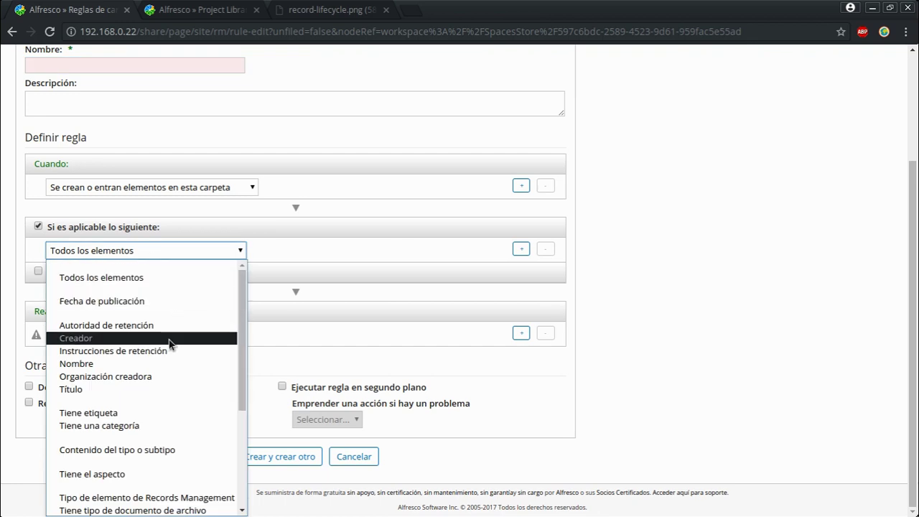
{"action": "scroll", "coordinate": [173, 343], "scroll_direction": "down", "scroll_amount": 2}
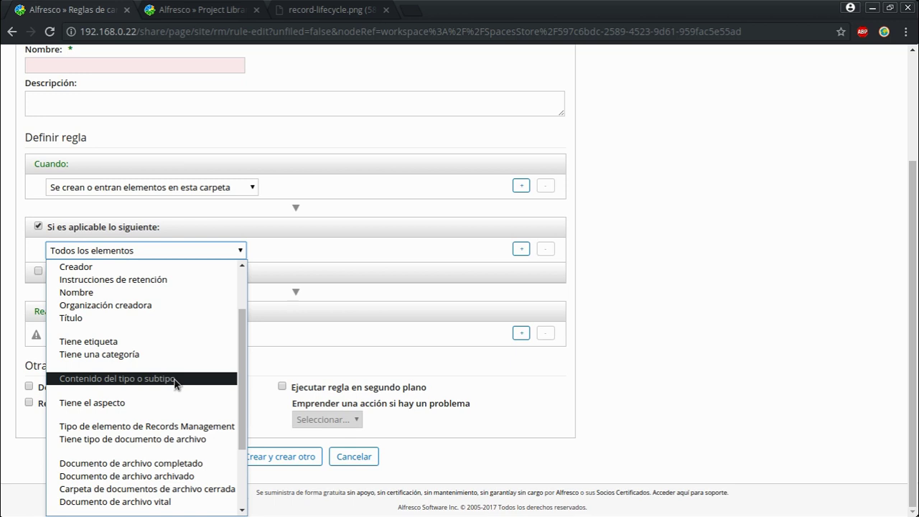
{"action": "scroll", "coordinate": [176, 379], "scroll_direction": "down", "scroll_amount": 3}
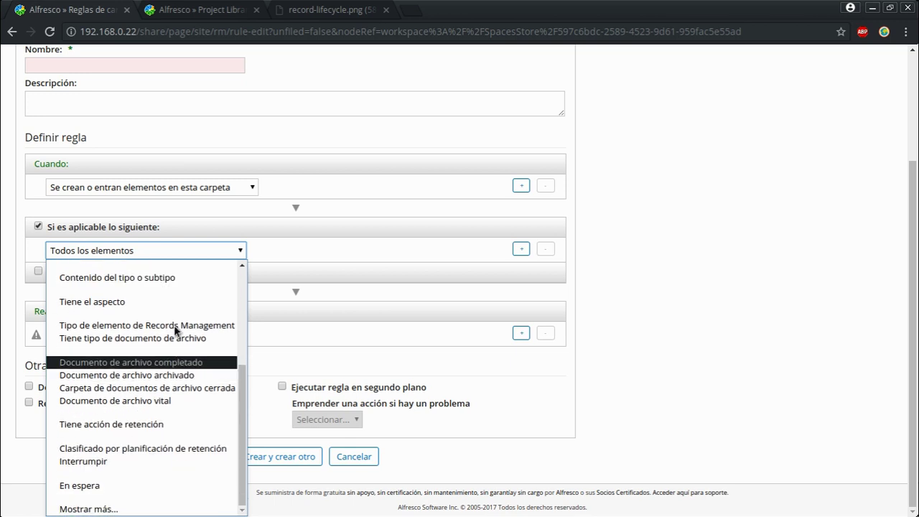
{"action": "left_click", "coordinate": [173, 299]}
Step: Examine the condition types available for the new rule and the aspects offered for the Tiene el aspecto condition
{"action": "left_click", "coordinate": [187, 251]}
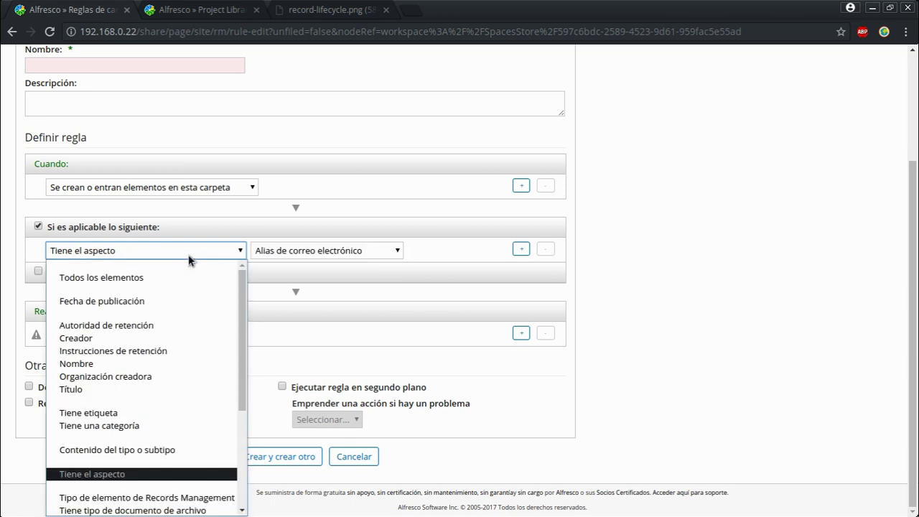
{"action": "scroll", "coordinate": [156, 396], "scroll_direction": "down", "scroll_amount": 3}
{"action": "scroll", "coordinate": [156, 397], "scroll_direction": "down", "scroll_amount": 1}
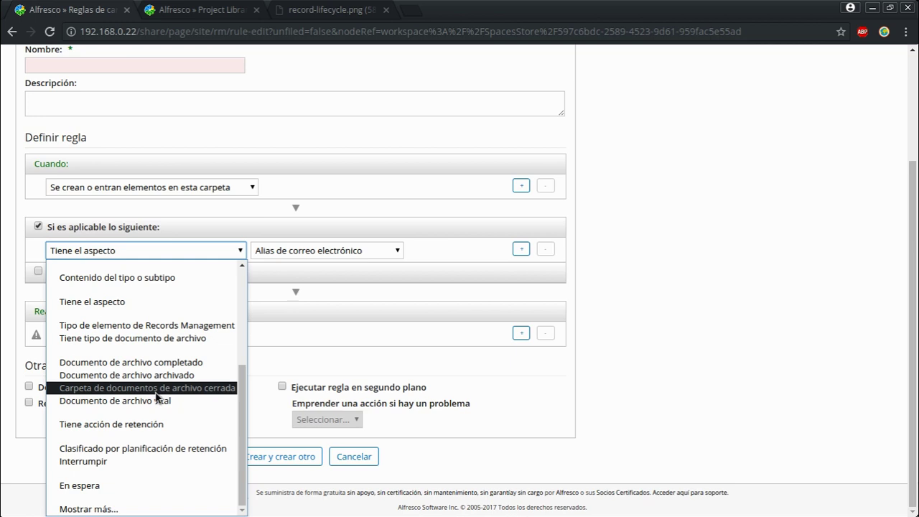
{"action": "left_click", "coordinate": [346, 255]}
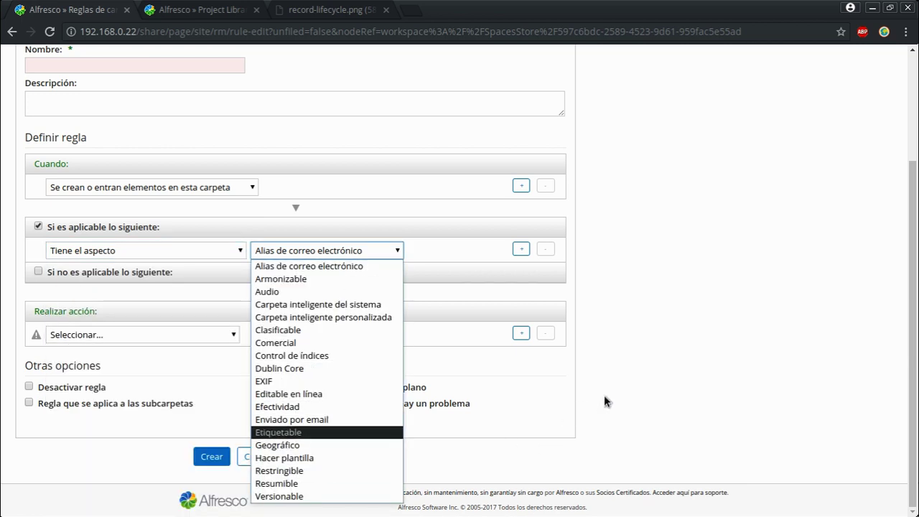
{"action": "scroll", "coordinate": [287, 273], "scroll_direction": "up", "scroll_amount": 1}
{"action": "scroll", "coordinate": [287, 273], "scroll_direction": "up", "scroll_amount": 1}
{"action": "left_click", "coordinate": [322, 400]}
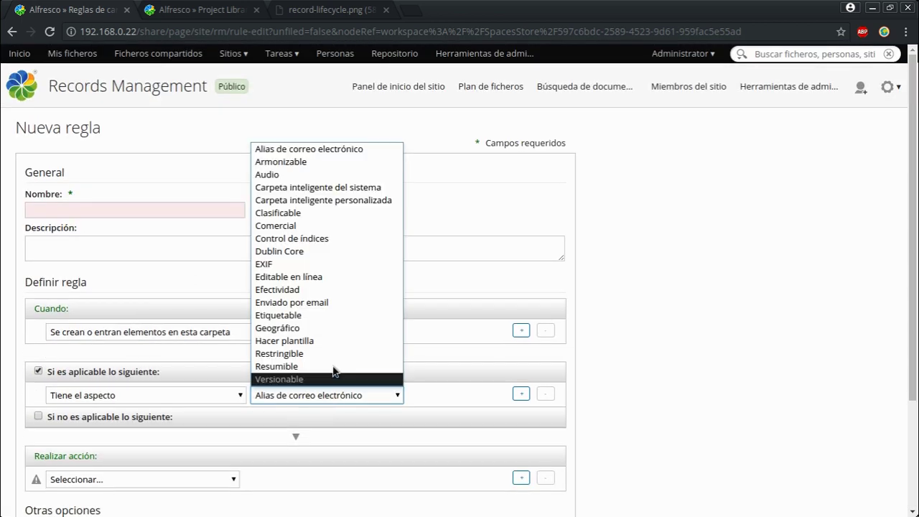
{"action": "left_click", "coordinate": [688, 422]}
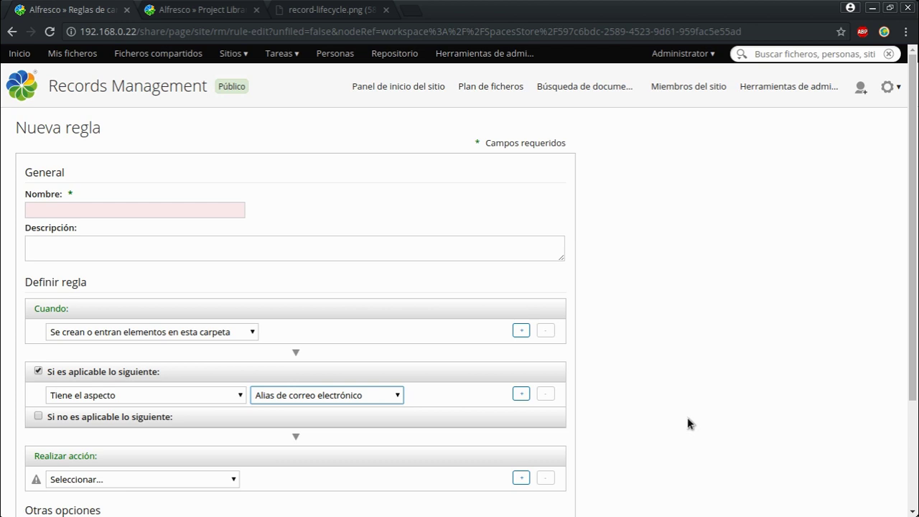
Step: Leave the unsaved rule, go to Contratos_2017 in the file plan and mark the record titled Contrato Microsoft 2017 as complete
{"action": "left_click", "coordinate": [381, 97]}
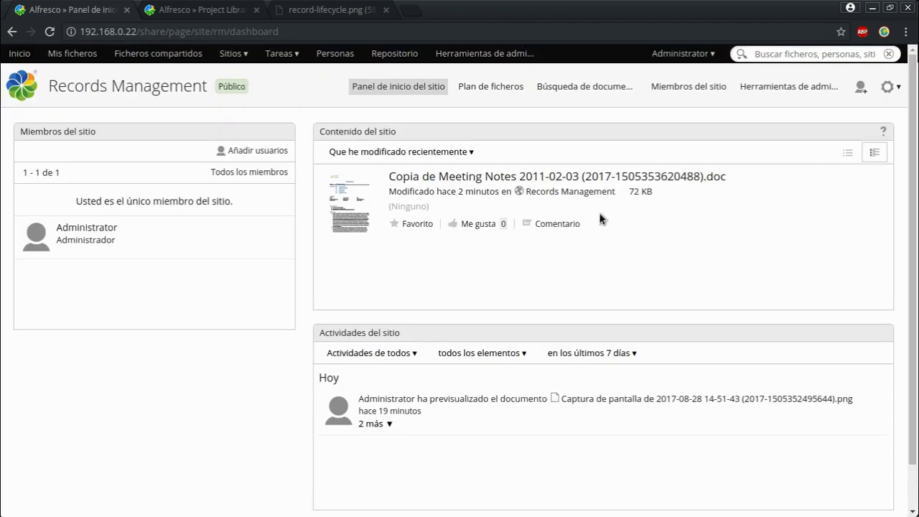
{"action": "left_click", "coordinate": [502, 87]}
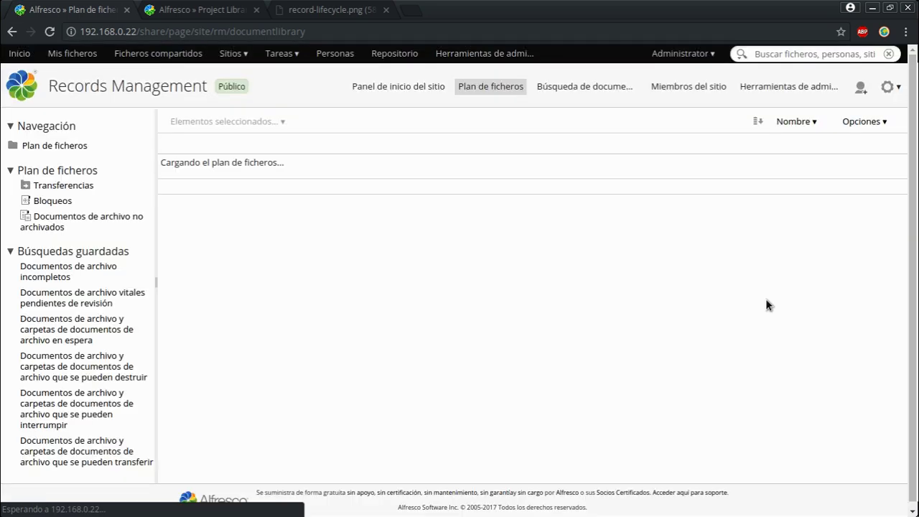
{"action": "left_click", "coordinate": [316, 204]}
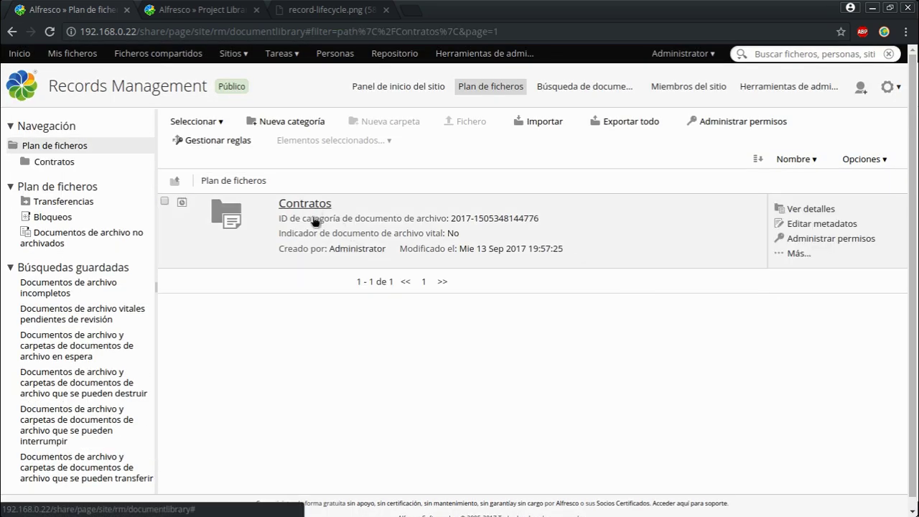
{"action": "left_click", "coordinate": [338, 208]}
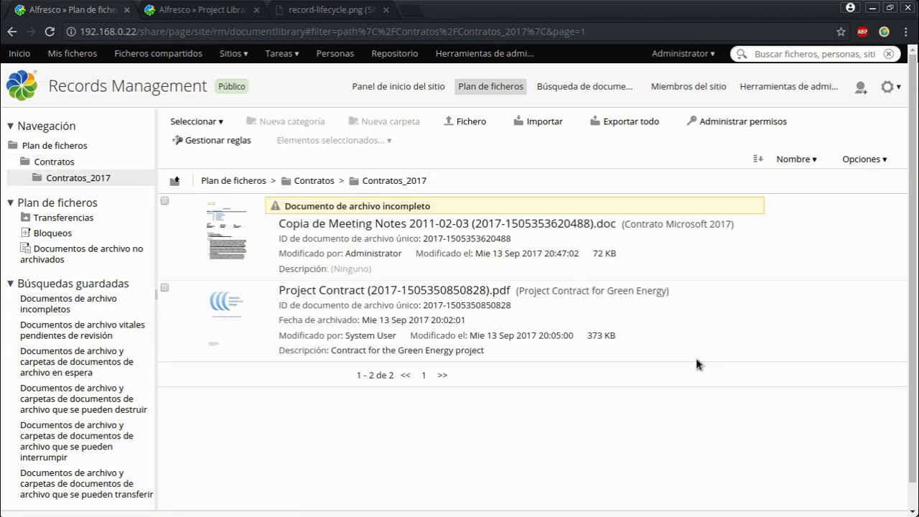
{"action": "mouse_move", "coordinate": [829, 251]}
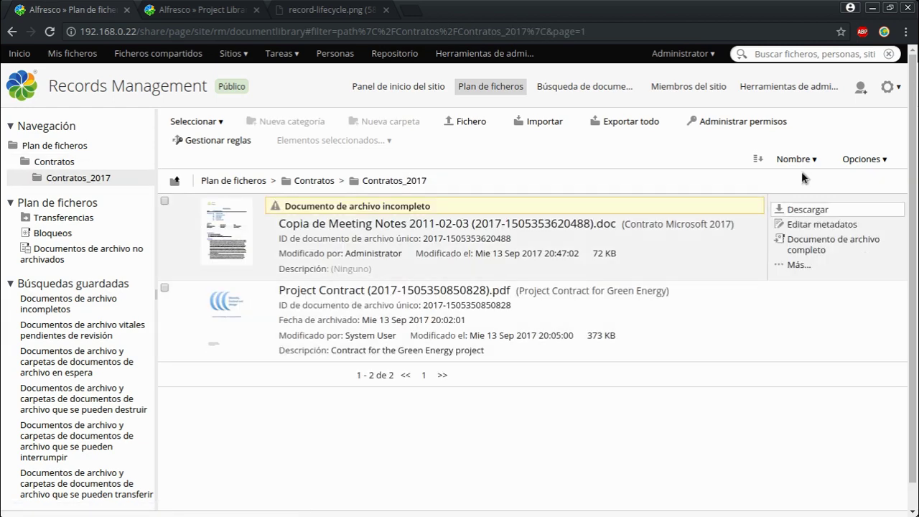
{"action": "left_click", "coordinate": [830, 251]}
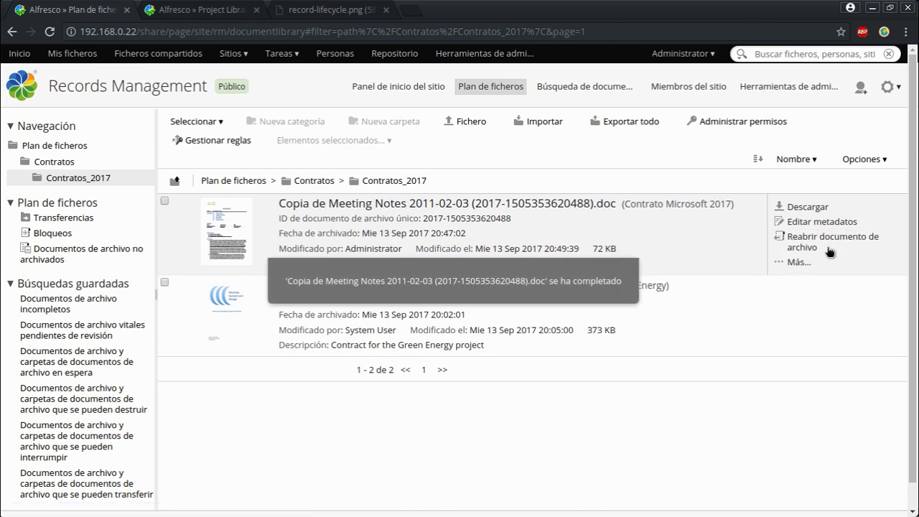
Step: Hide the Contrato Microsoft 2017 record in the project library's refreshed Meeting Notes folder, then return to Contratos_2017 in Records Management
{"action": "left_click", "coordinate": [187, 9]}
{"action": "key", "text": "F5"}
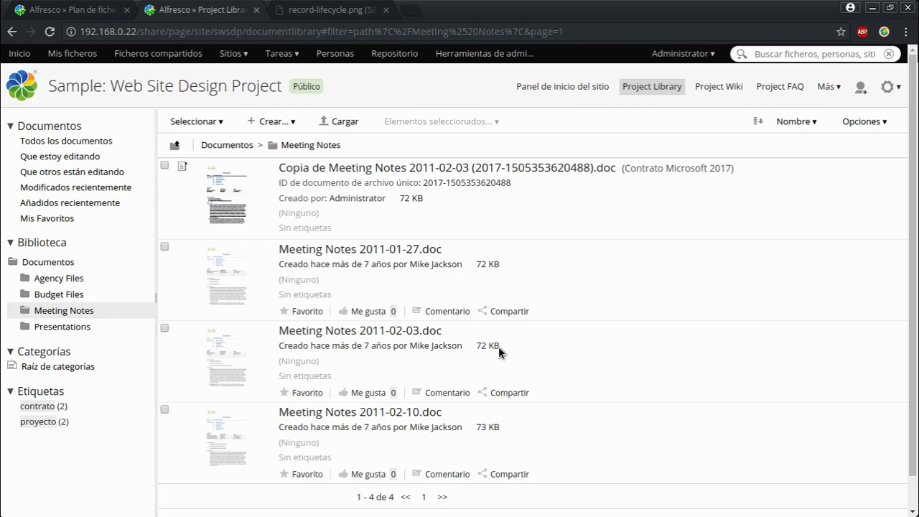
{"action": "mouse_move", "coordinate": [645, 202]}
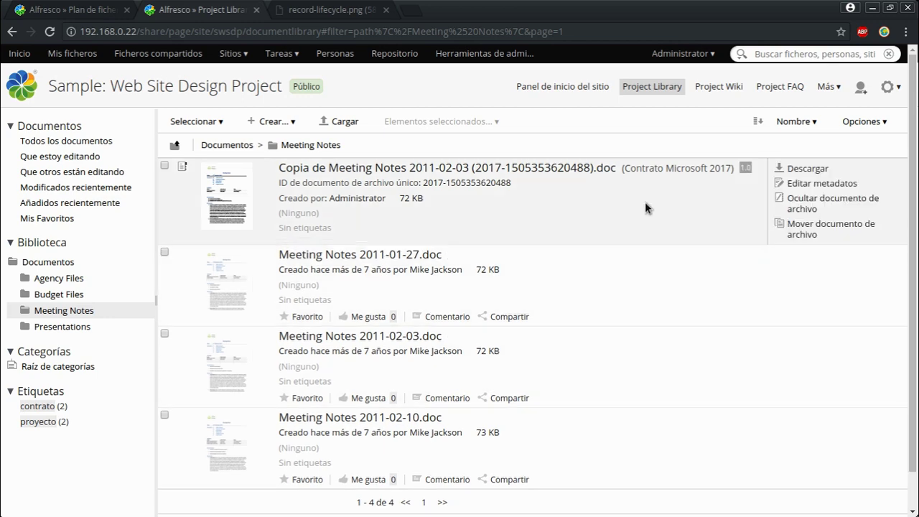
{"action": "left_click", "coordinate": [860, 208]}
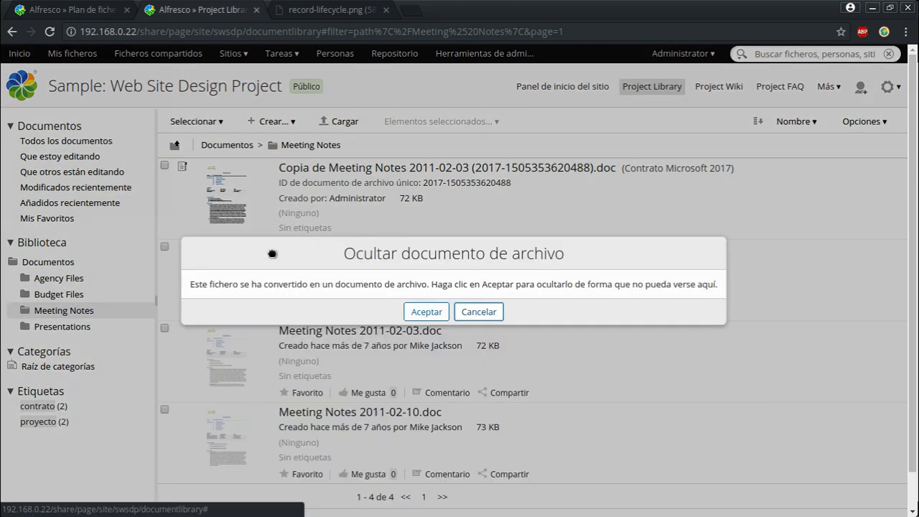
{"action": "left_click", "coordinate": [420, 313]}
{"action": "left_click", "coordinate": [68, 10]}
{"action": "mouse_move", "coordinate": [497, 330]}
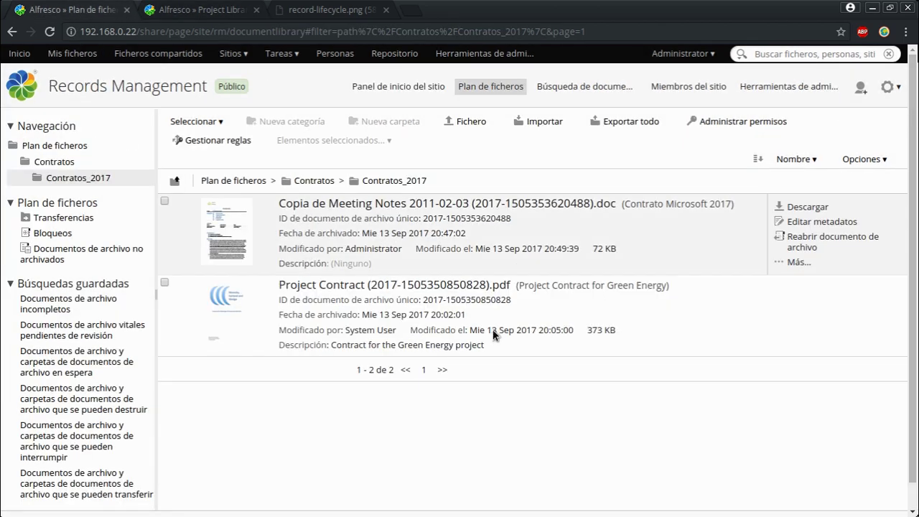